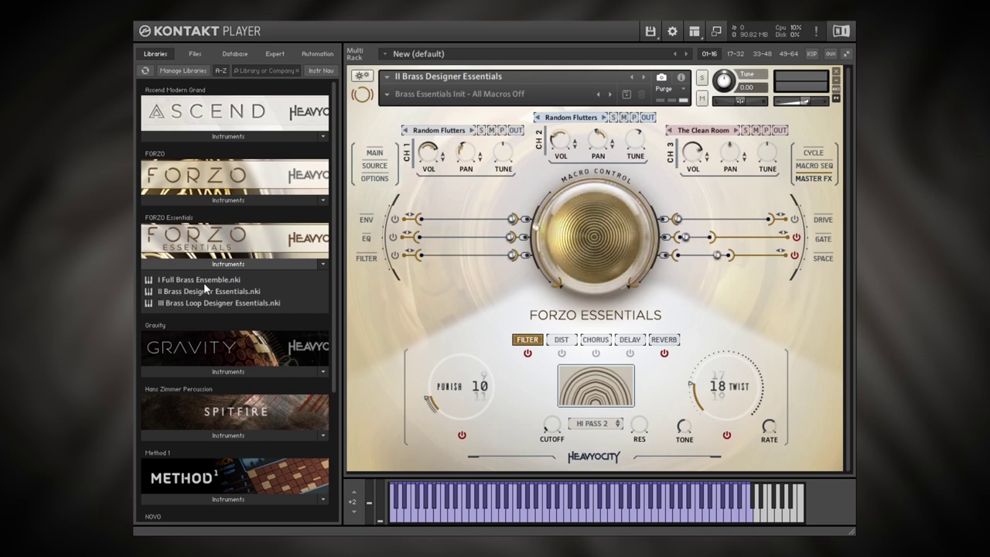
Browse the full FORZO library and list the instruments in its Traditional folder.
click(228, 199)
click(177, 216)
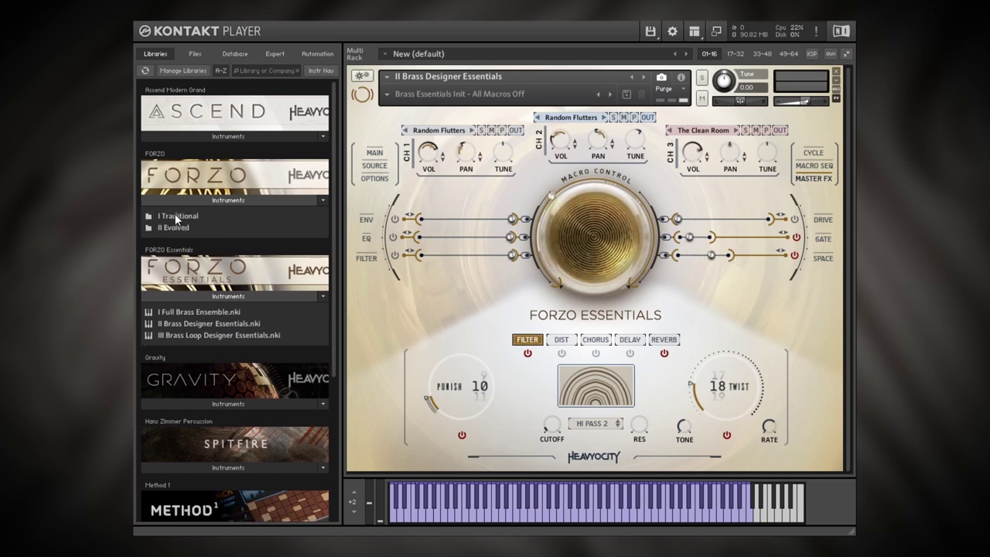
click(179, 227)
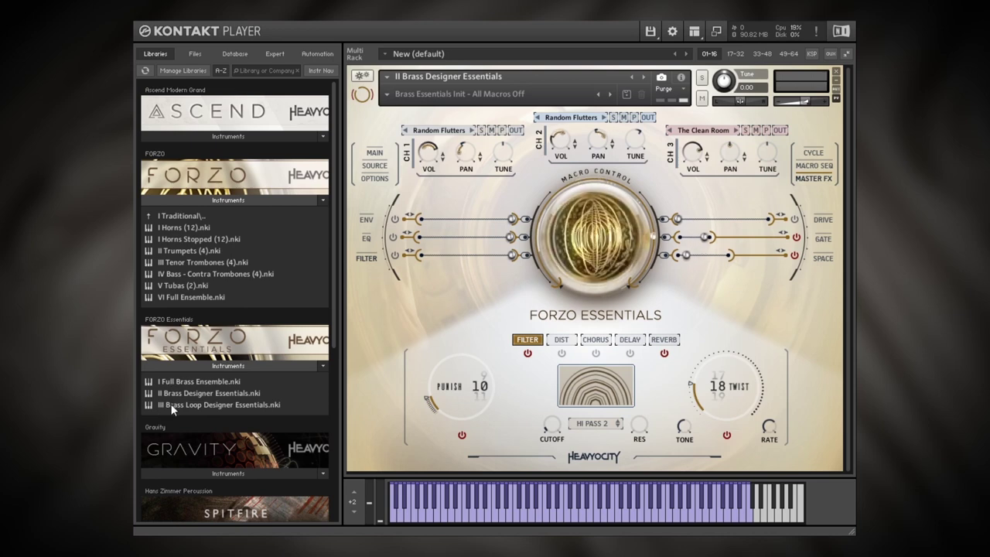
click(387, 94)
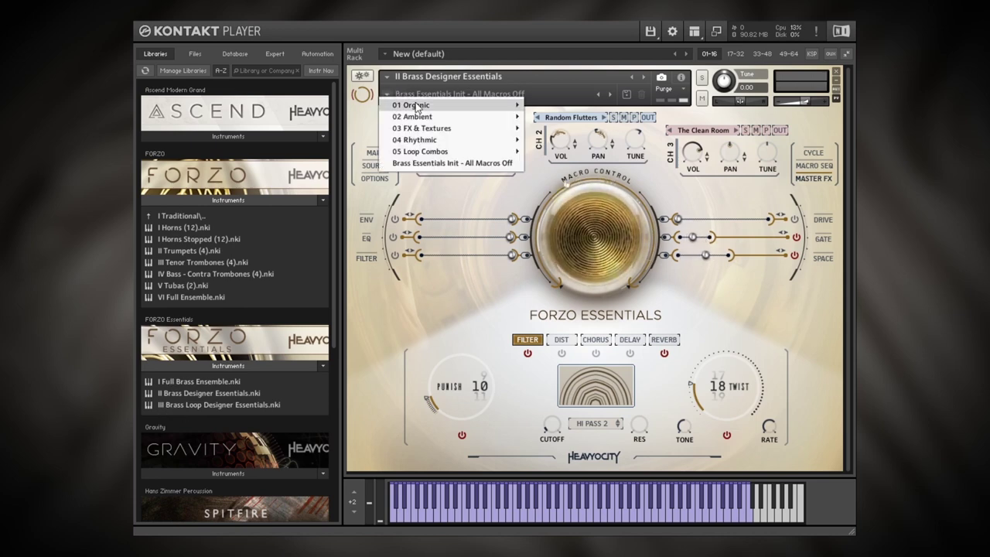
mouse_move(413, 140)
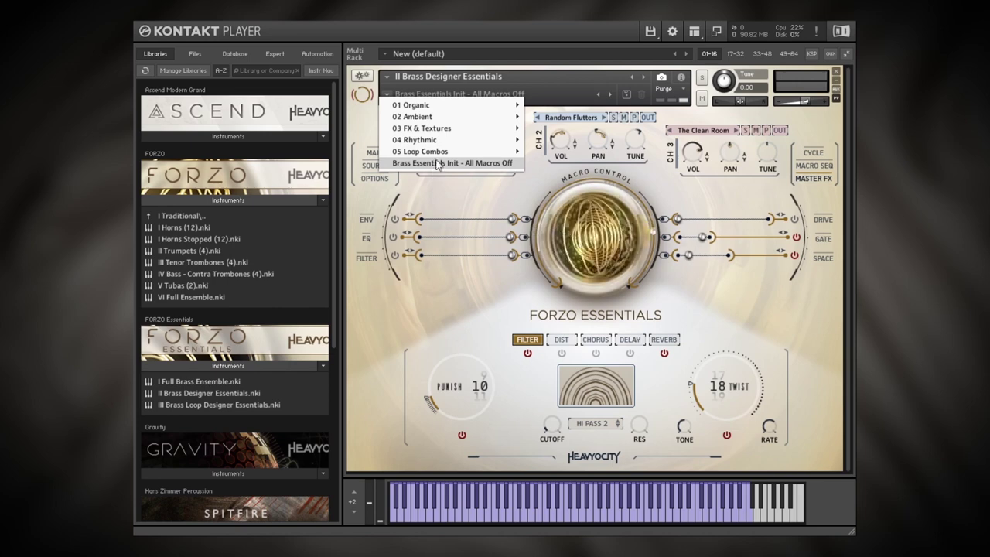
click(364, 119)
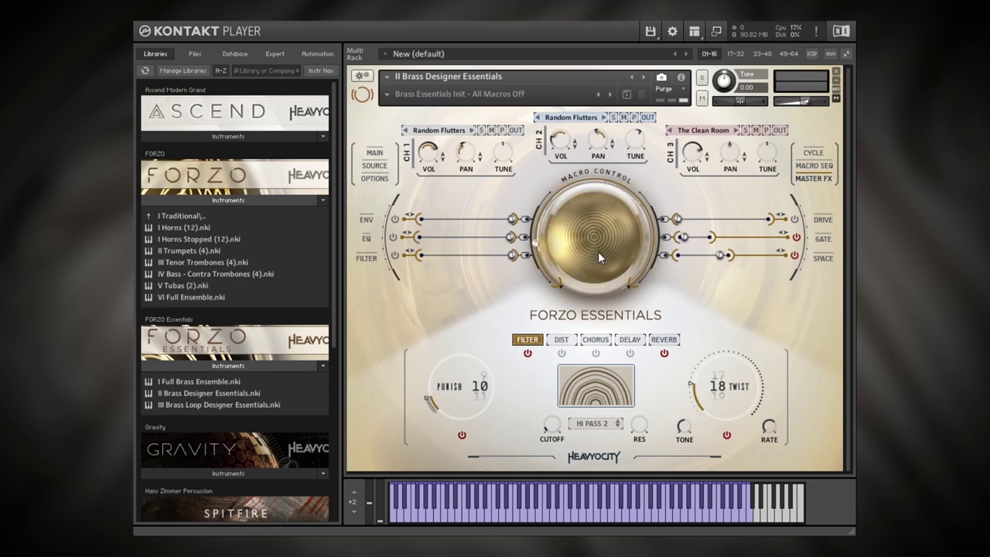
Load the "Brass Essentials Init - All Macros Off" snapshot in the Brass Designer instrument.
click(386, 95)
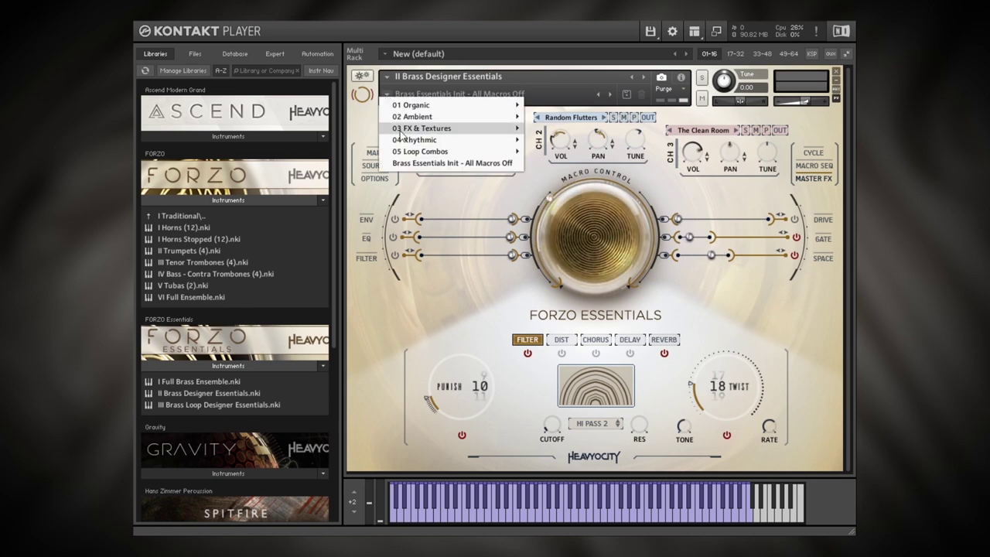
mouse_move(479, 108)
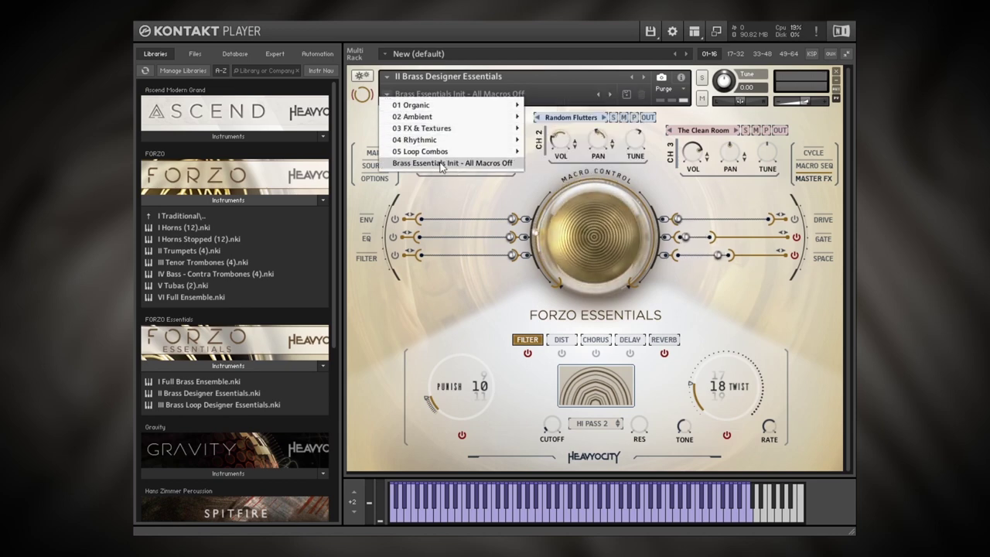
click(442, 165)
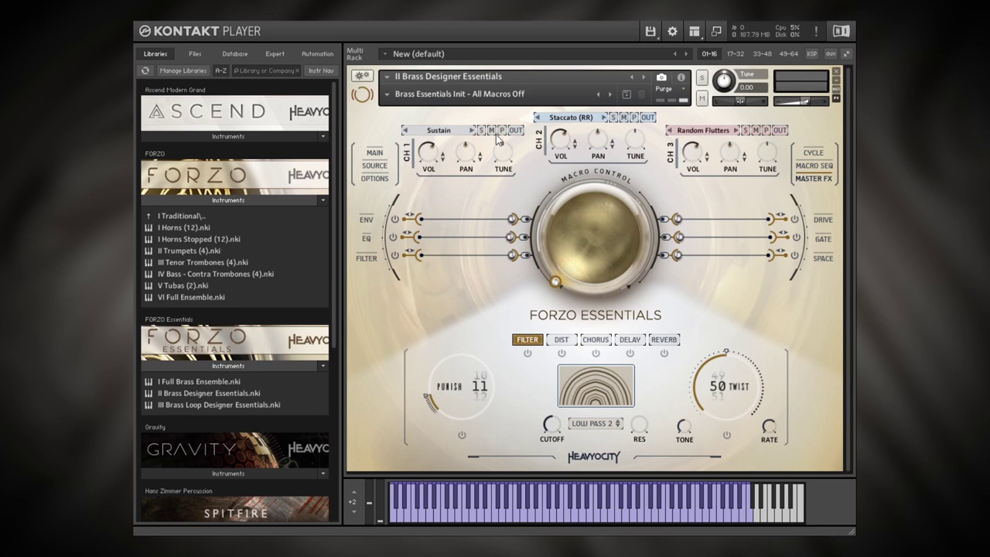
Load the Random Flutters ensemble articulation with the Mix mic position into channels 1 and 2.
click(438, 130)
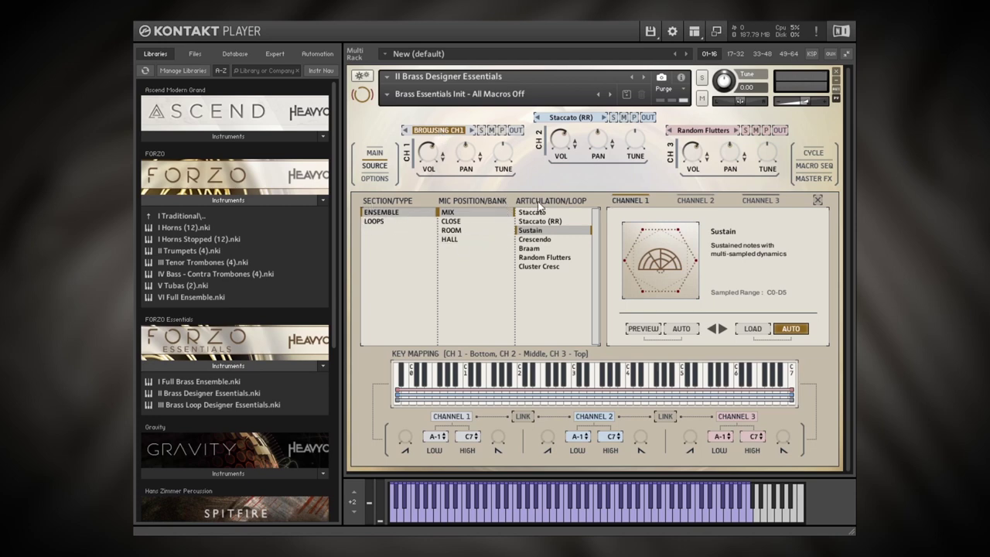
click(374, 221)
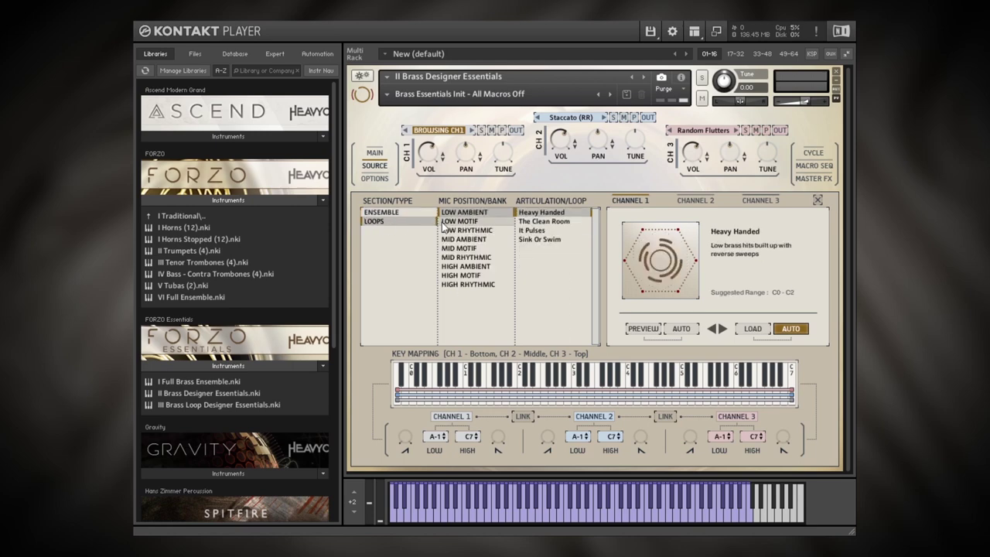
click(382, 212)
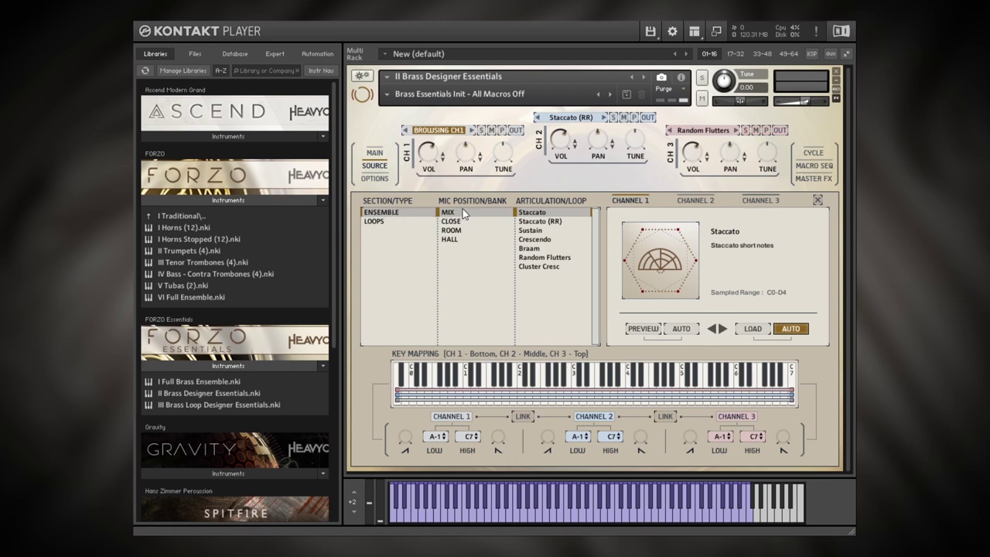
click(555, 258)
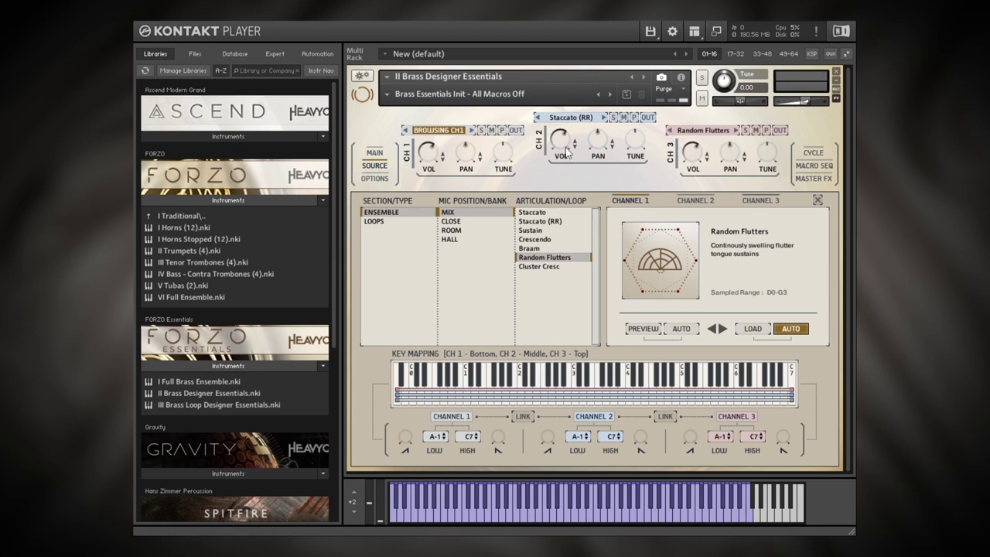
click(698, 201)
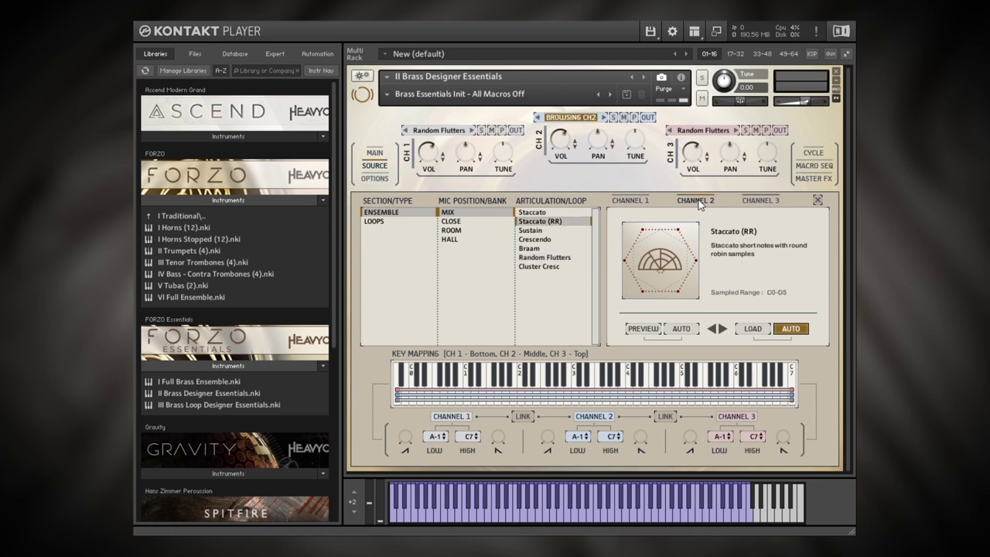
click(546, 257)
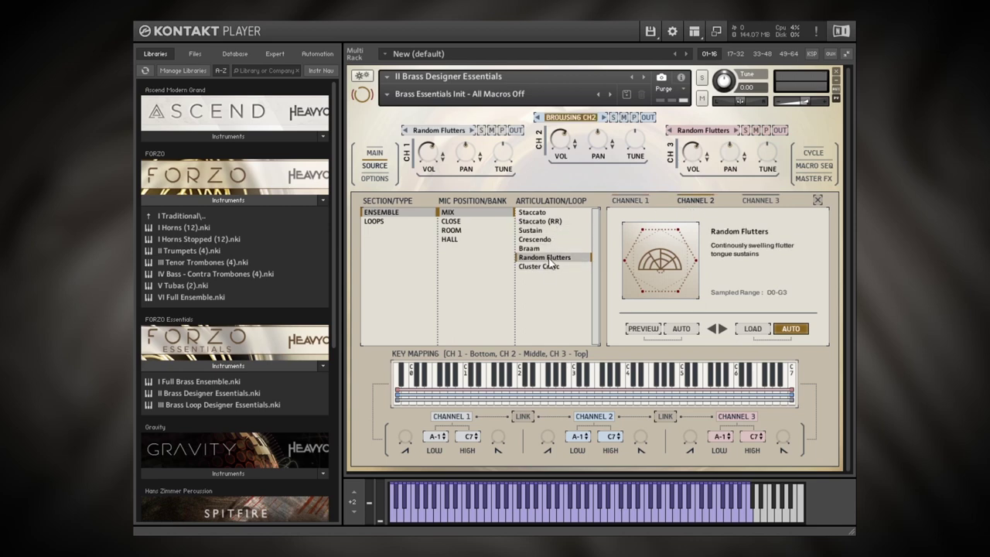
Load the Heavy Handed loop from the Low Ambient bank into channel 3 and close the source browser.
click(760, 200)
click(378, 221)
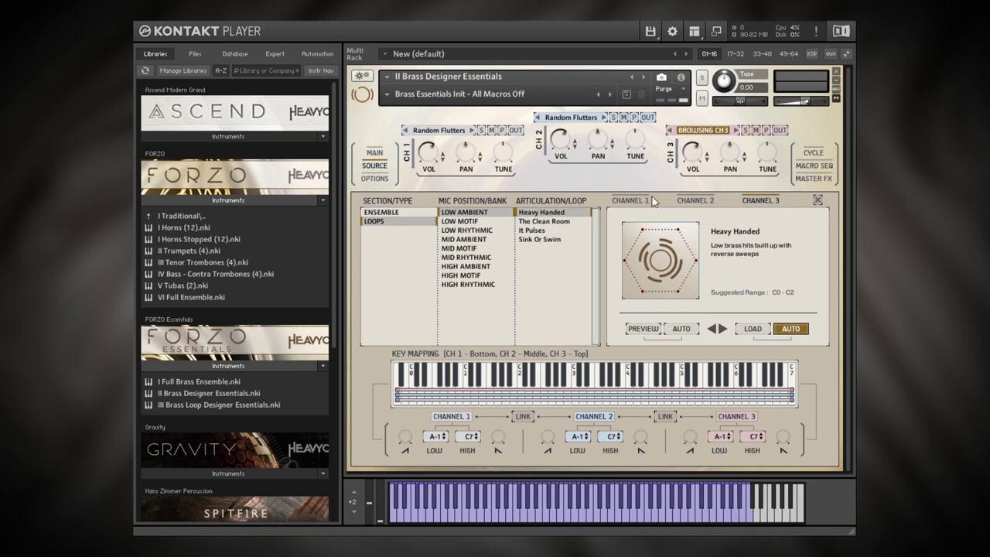
click(818, 200)
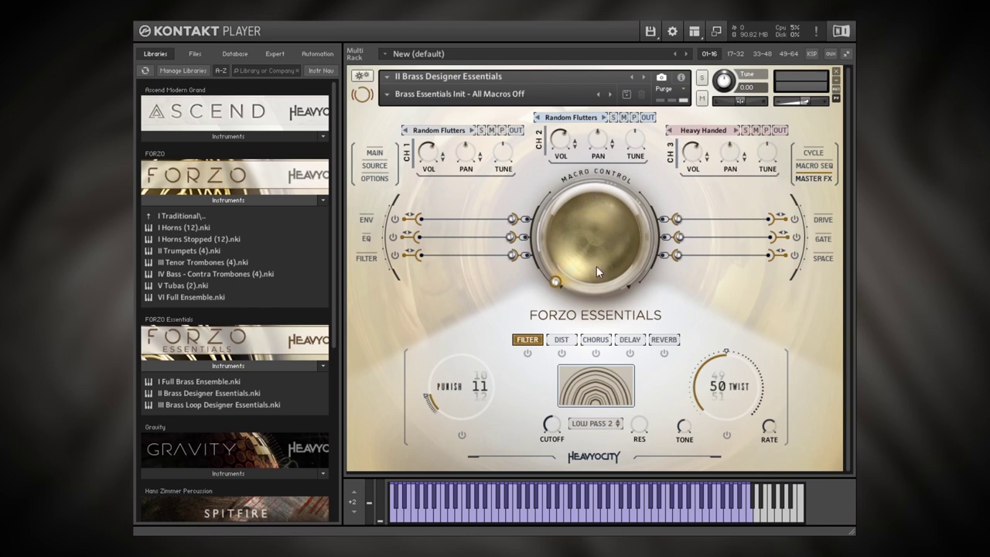
Show the macro sequencer and switch it on so that it drives the central macro control.
drag(585, 270, 577, 294)
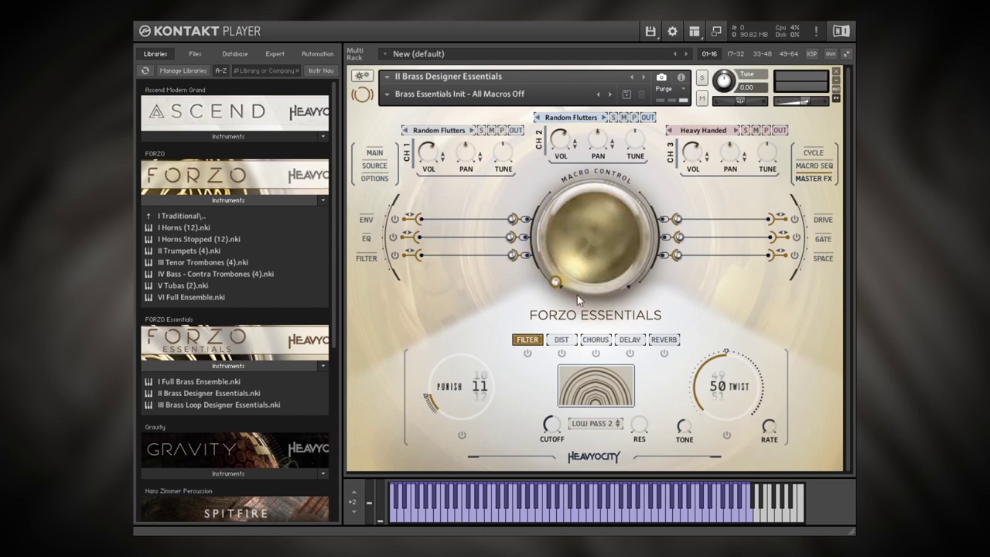
click(816, 166)
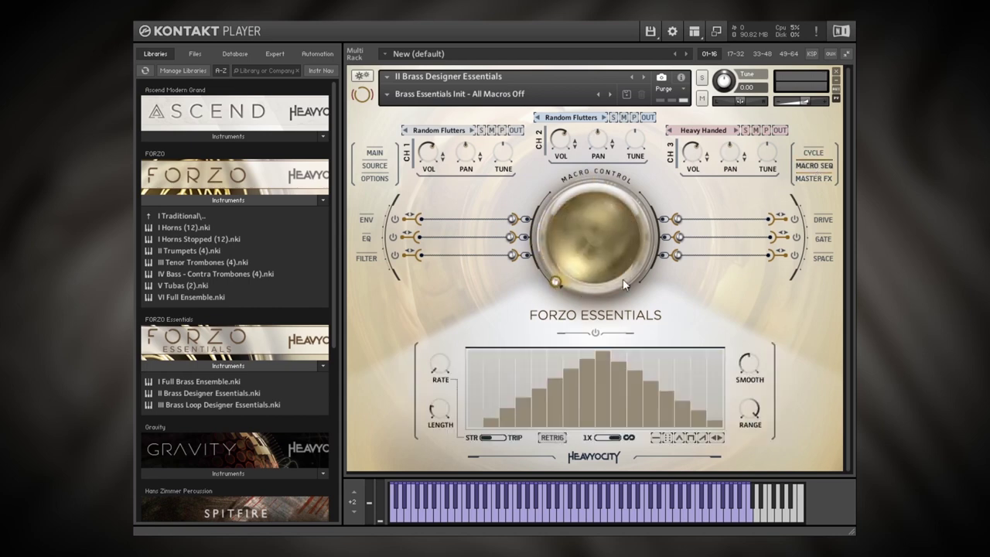
click(595, 333)
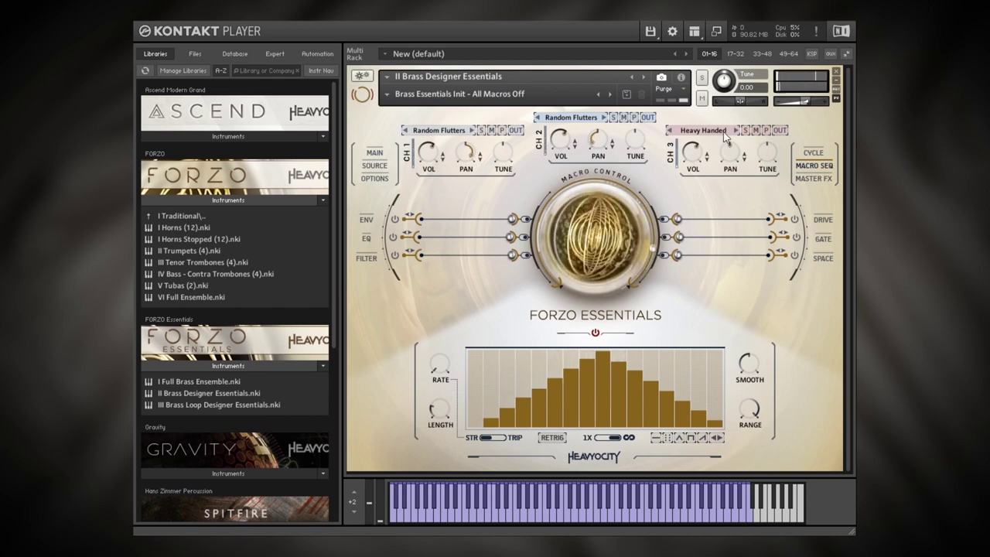
Mute channel 3 and adjust the volume of channel 1.
click(756, 130)
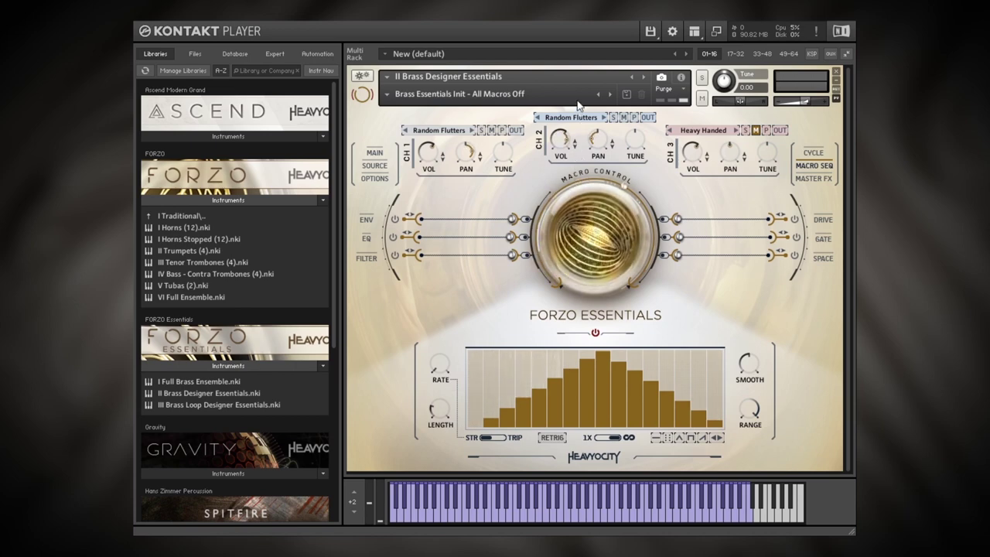
mouse_move(555, 151)
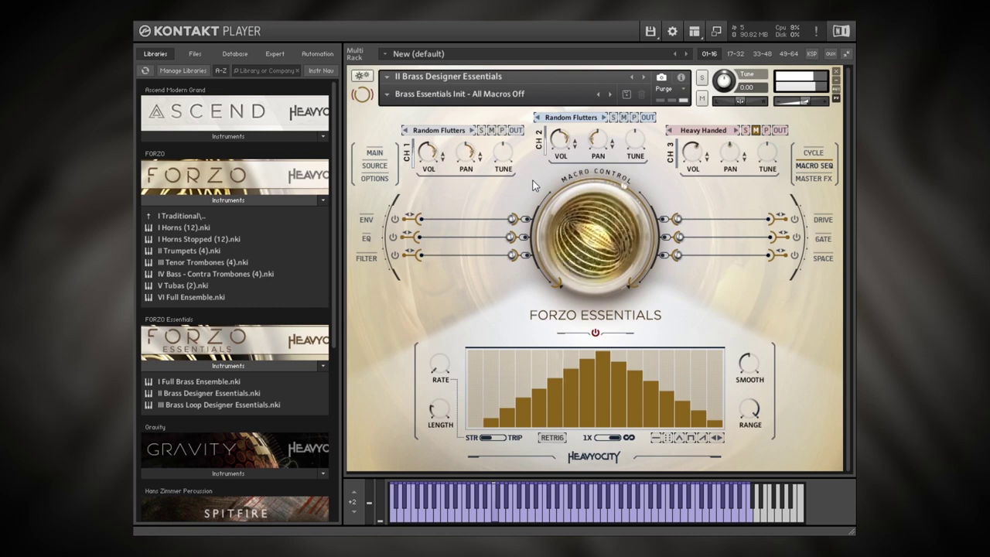
mouse_move(424, 175)
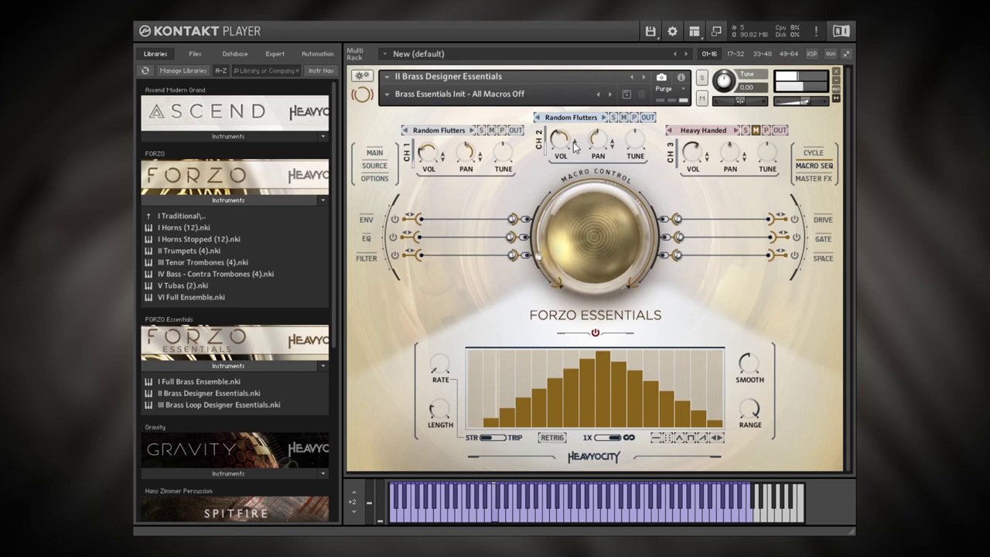
mouse_move(424, 151)
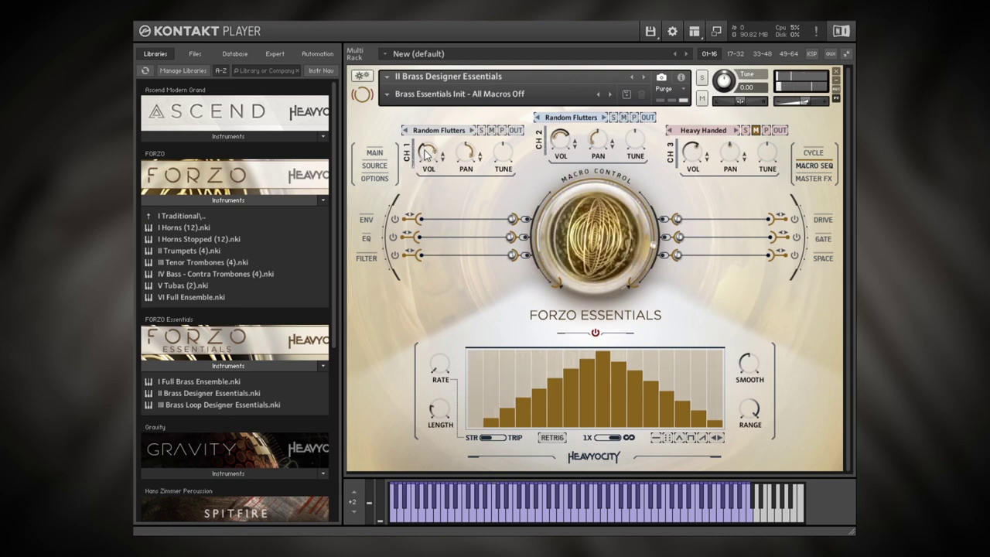
drag(424, 155, 425, 161)
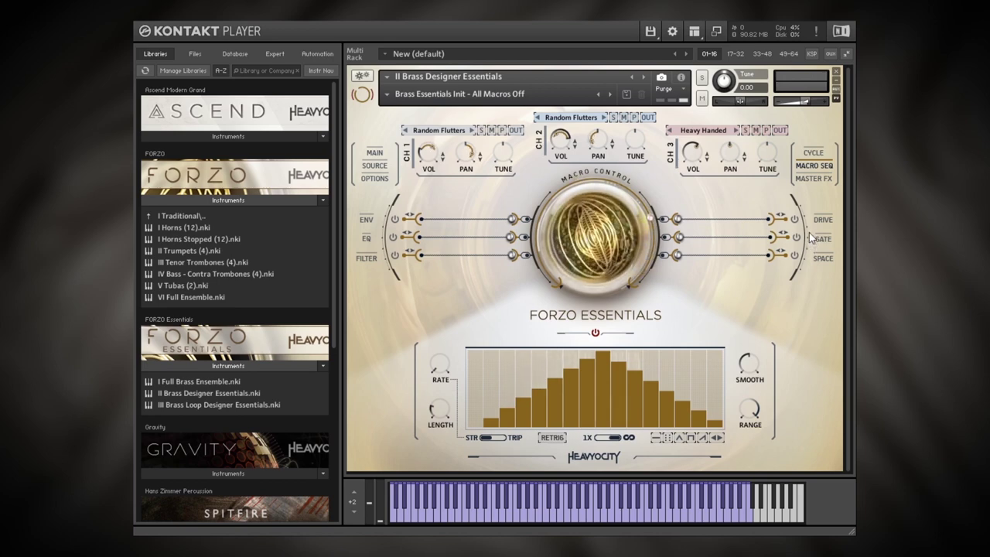
Review the master reverb settings and the Space delay and reverb settings for channels 1, 2 and 3.
click(821, 178)
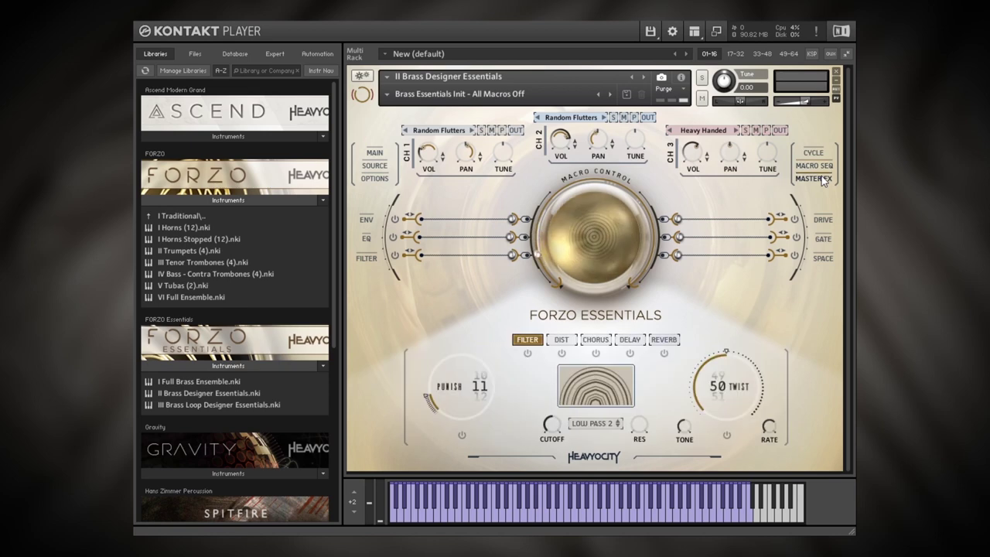
click(665, 340)
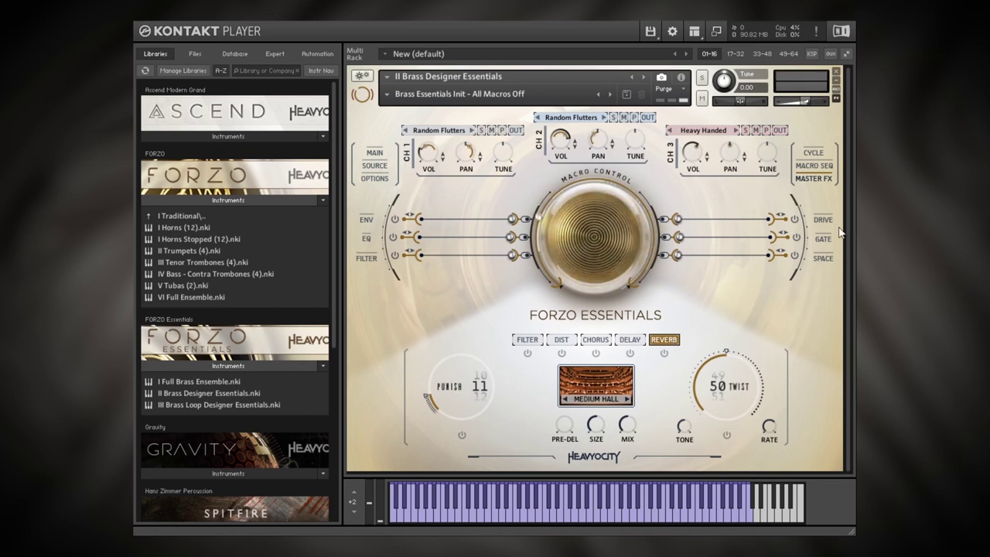
click(824, 258)
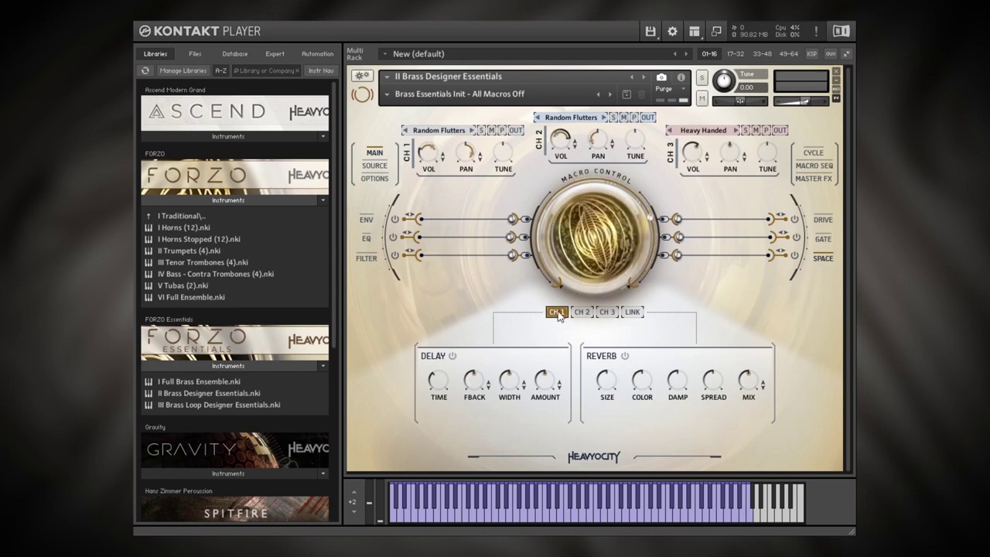
click(581, 312)
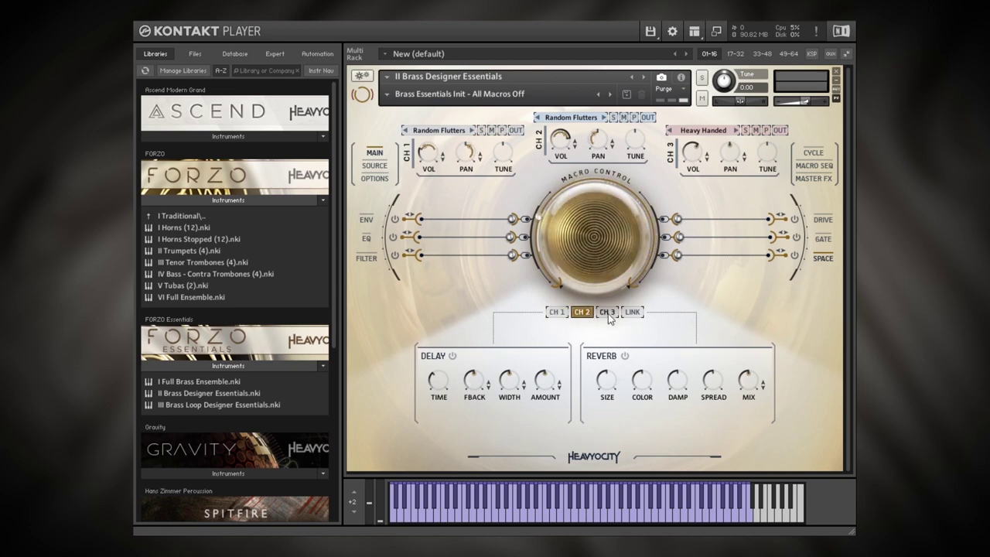
click(608, 313)
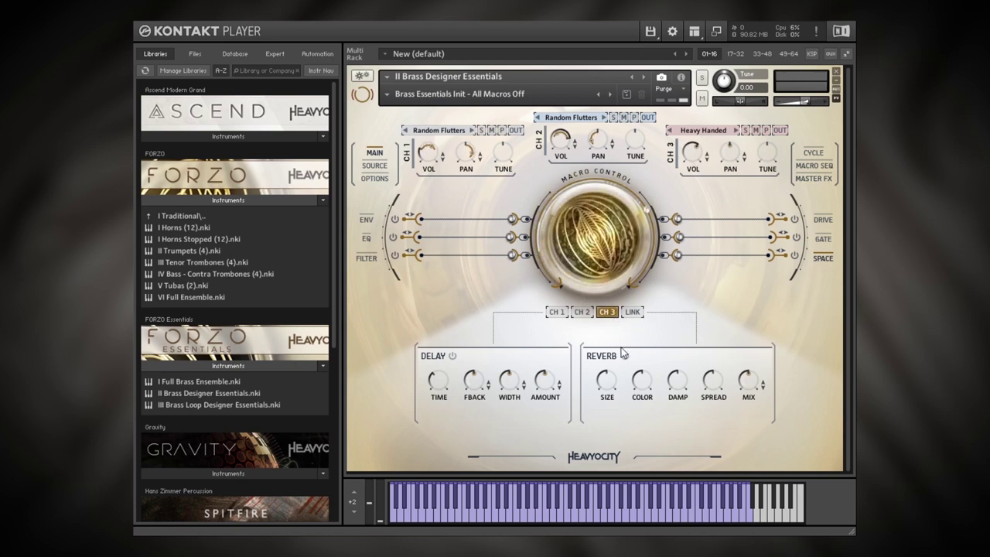
Enable the reverb in the master effects and set its space to Cavern - Large.
click(813, 178)
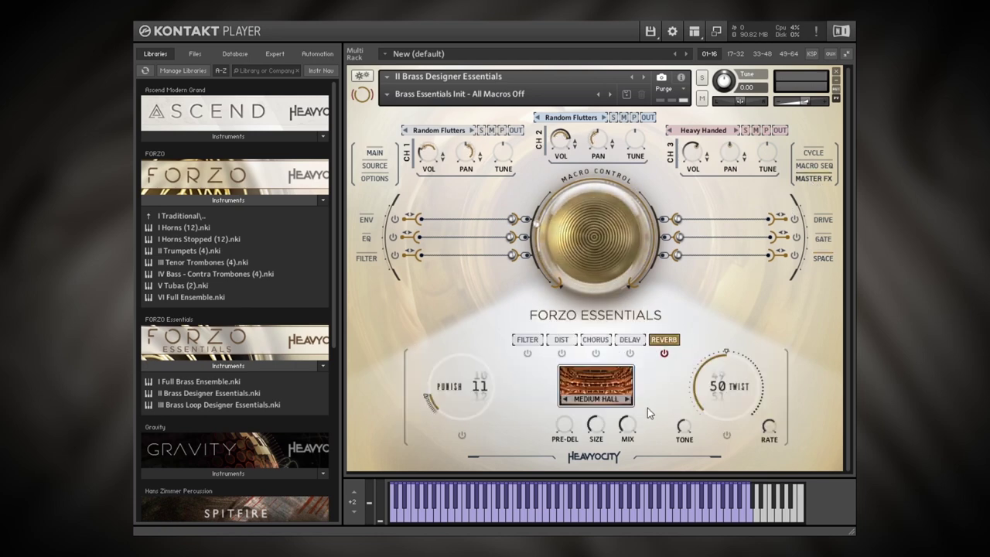
click(593, 399)
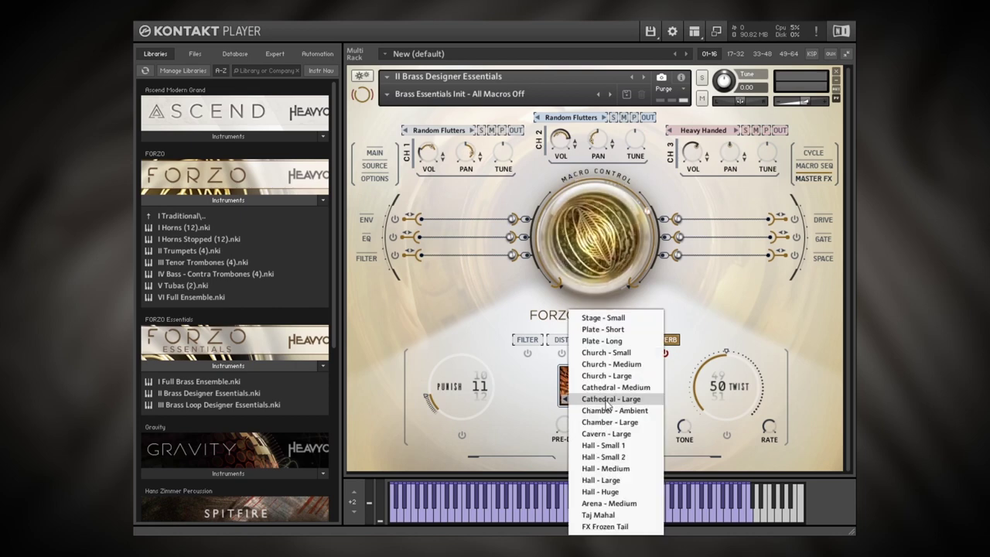
click(605, 434)
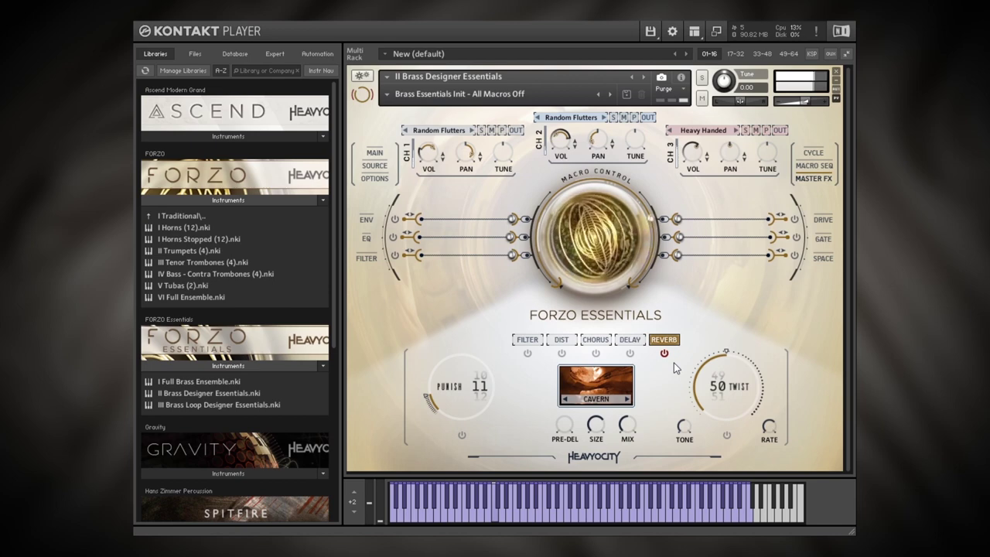
mouse_move(627, 426)
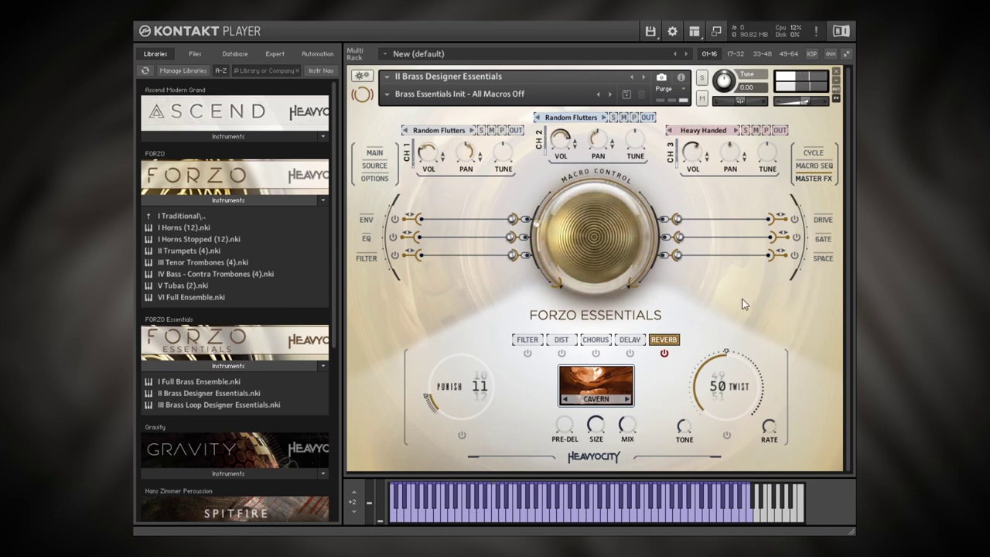
Enable the master delay and the Punish effect, and raise Punish to 24.
click(630, 339)
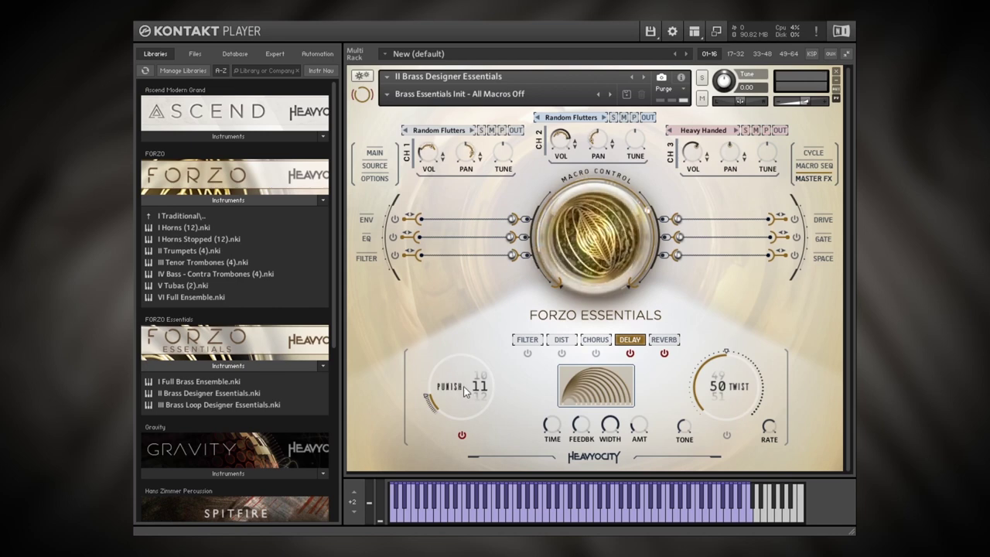
drag(464, 358, 456, 394)
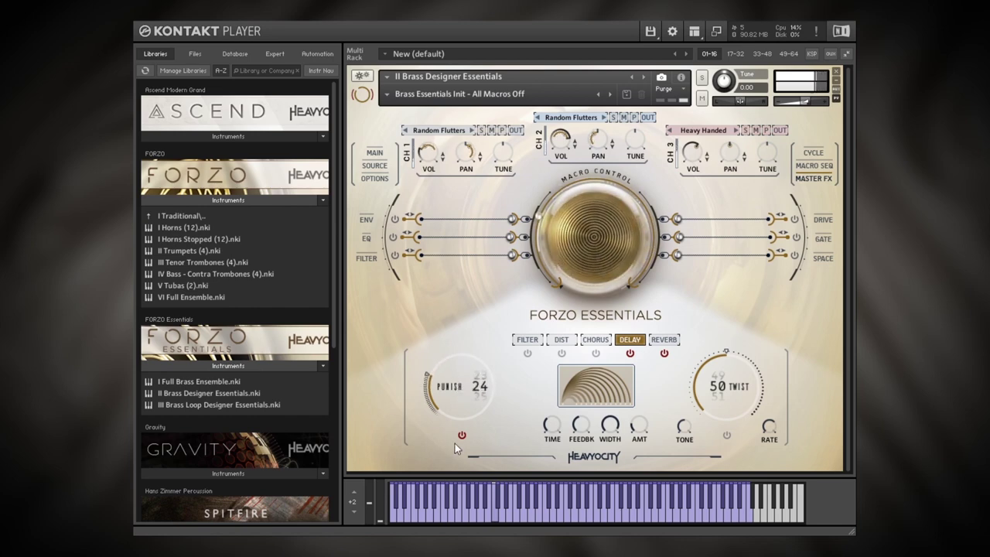
Set the master Punish to 16, and enable Twist at 11.
click(461, 435)
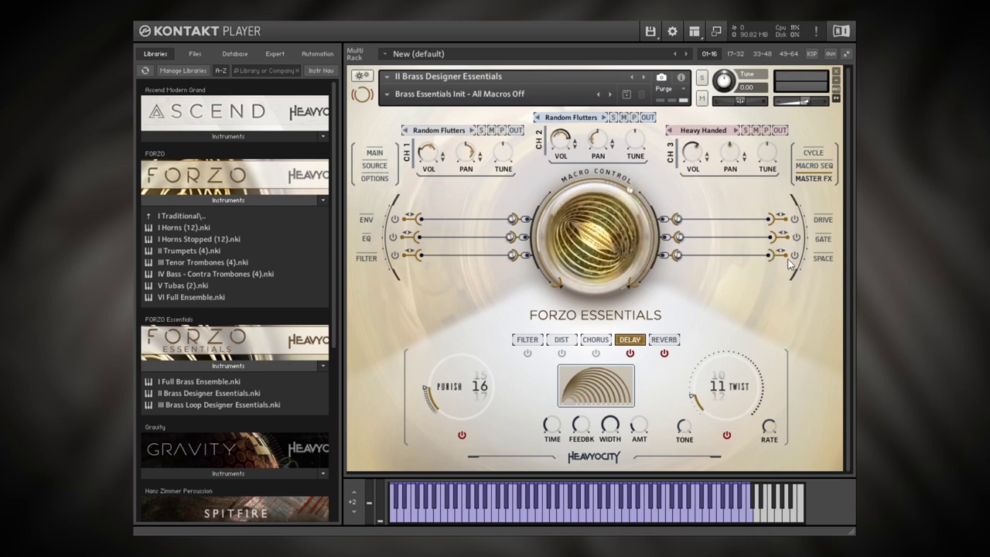
Enable the gate linked across all three channels, and activate its macro link with a narrowed control range.
click(822, 239)
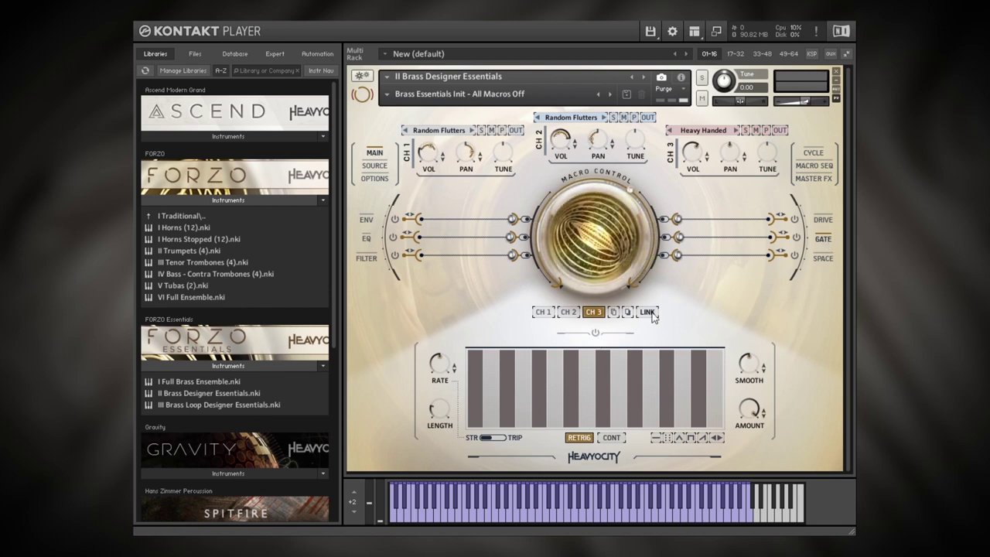
click(594, 333)
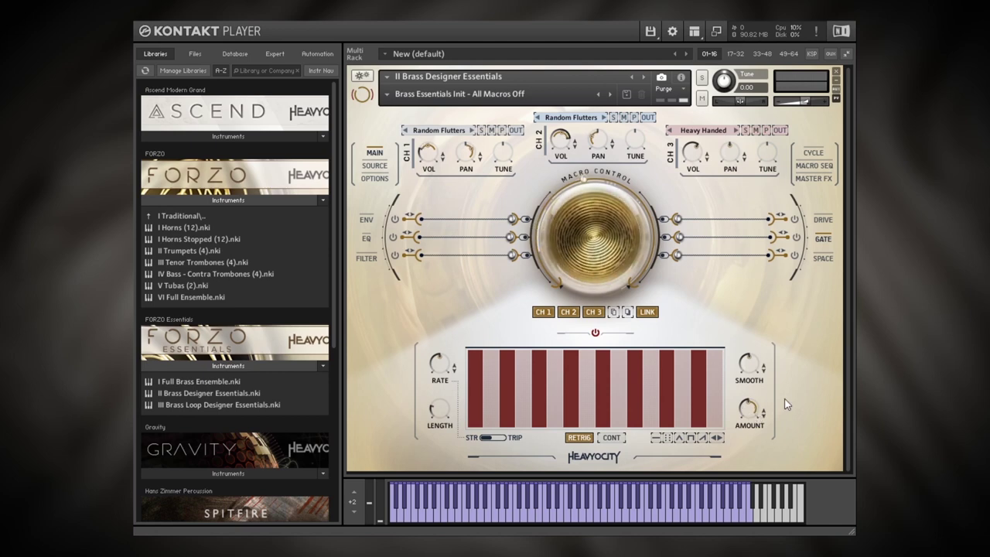
click(795, 238)
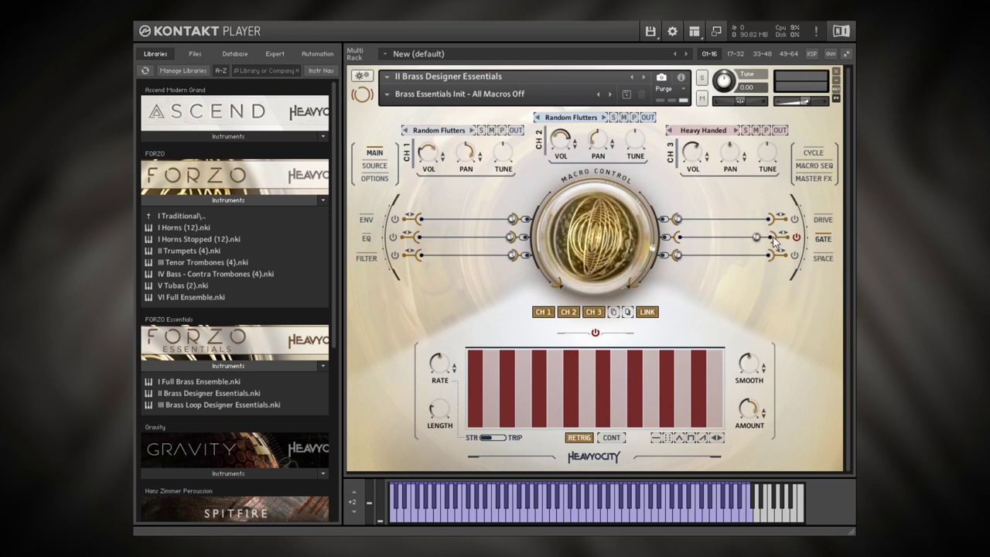
drag(773, 239, 724, 241)
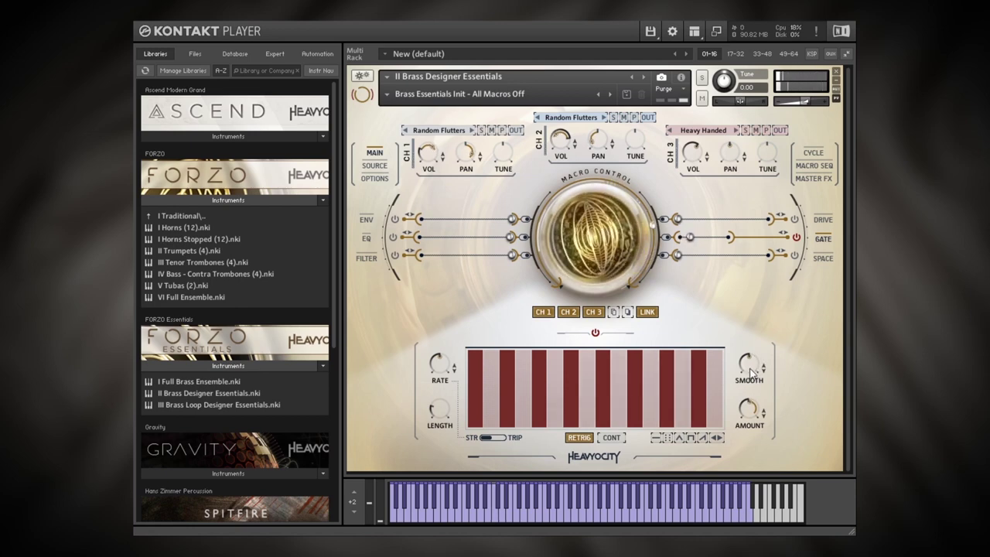
Adjust the gate's smoothing and randomize its step pattern.
drag(751, 371, 750, 417)
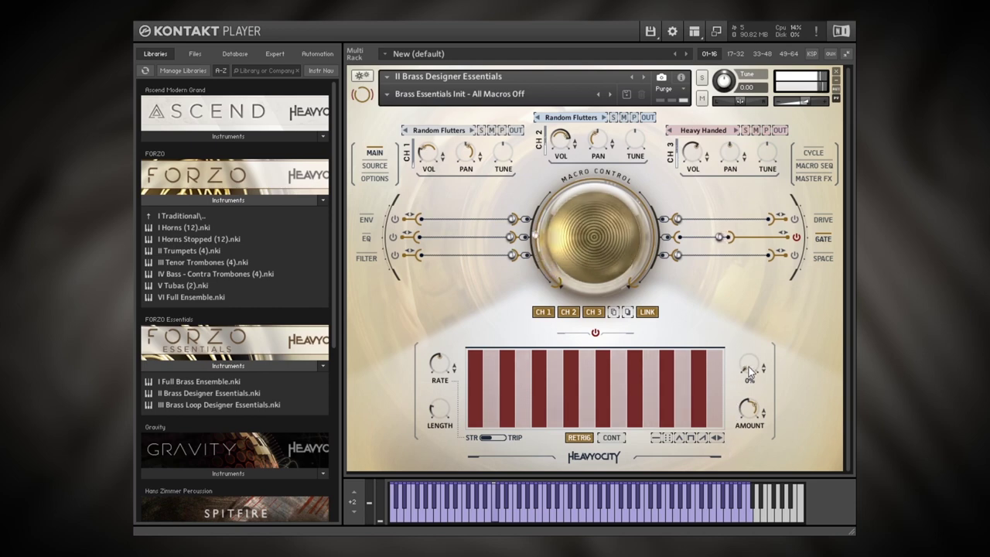
drag(746, 370, 758, 333)
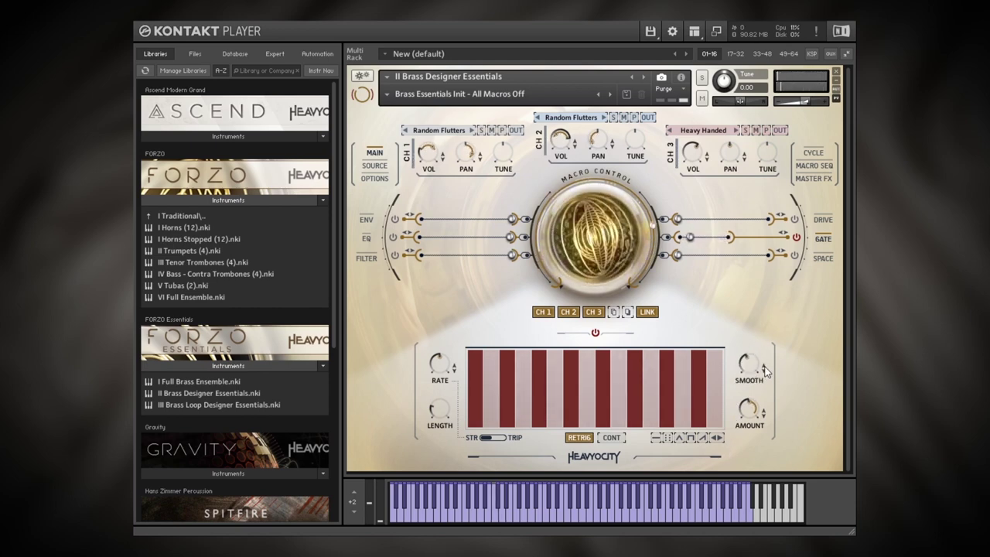
click(670, 437)
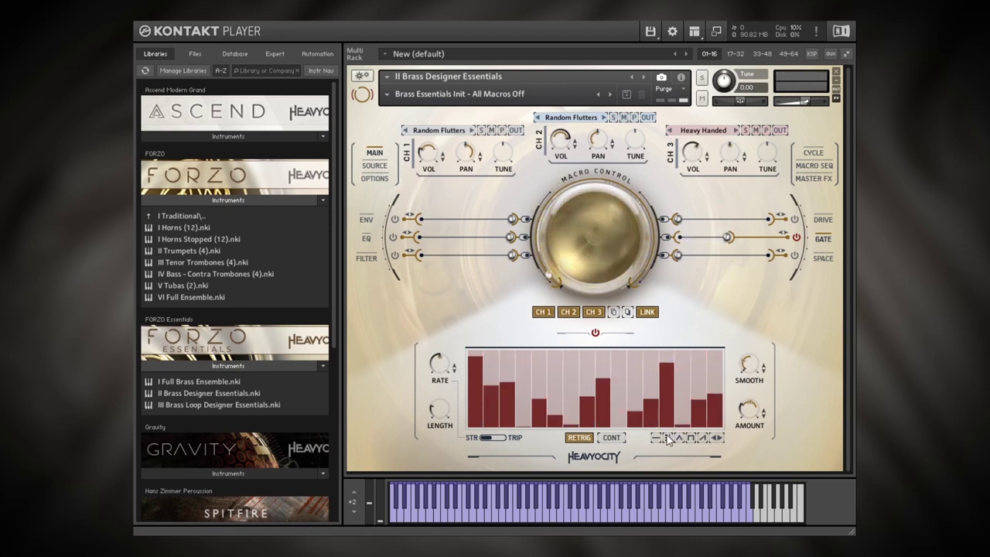
Randomize the macro sequencer's pattern, and raise its length and smoothing.
click(814, 167)
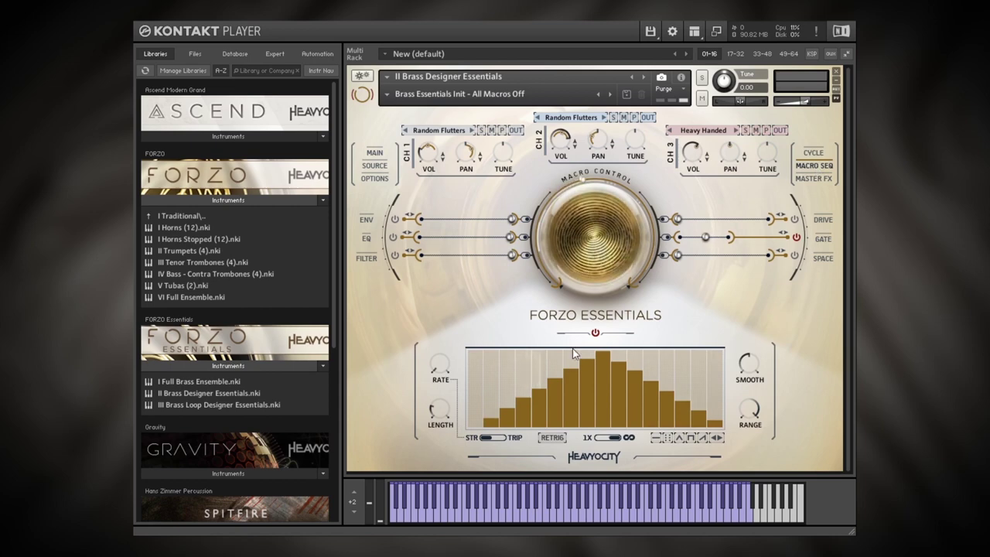
click(671, 436)
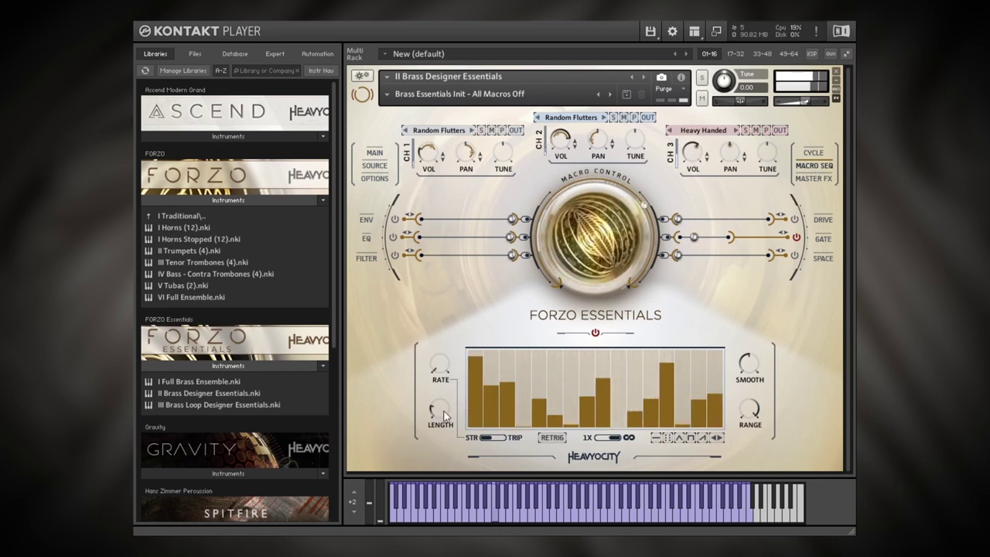
drag(445, 415, 455, 348)
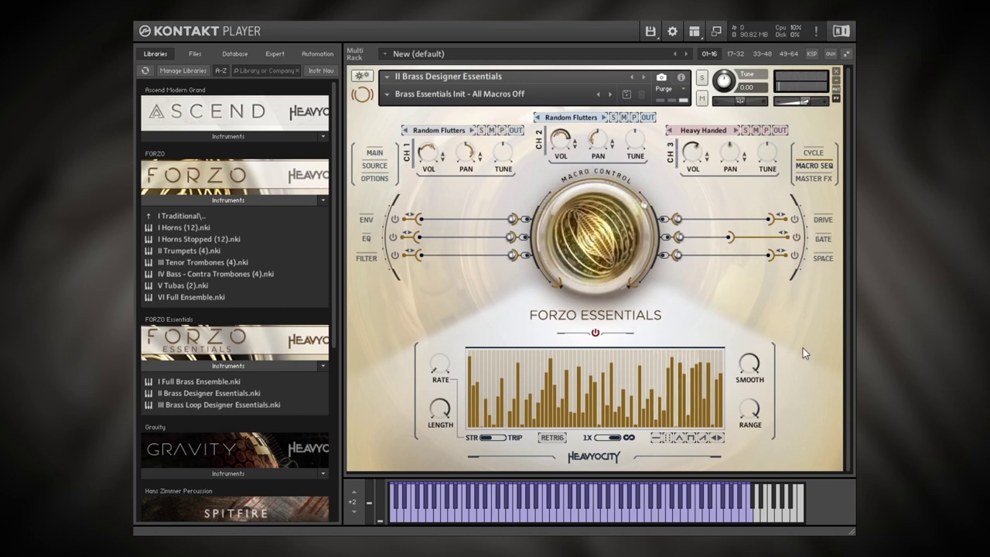
Turn off the gate for all three linked channels along with its macro link.
click(822, 238)
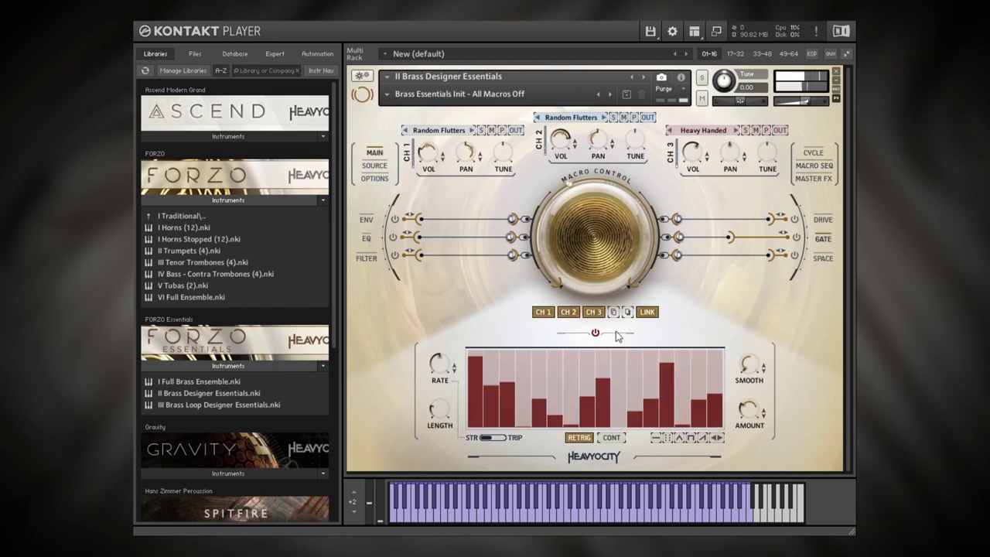
click(594, 333)
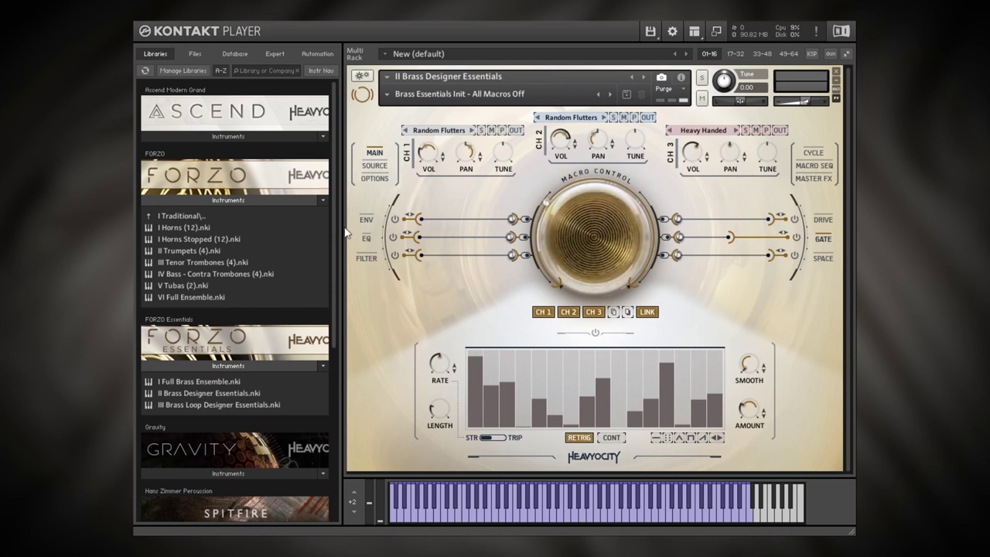
click(365, 256)
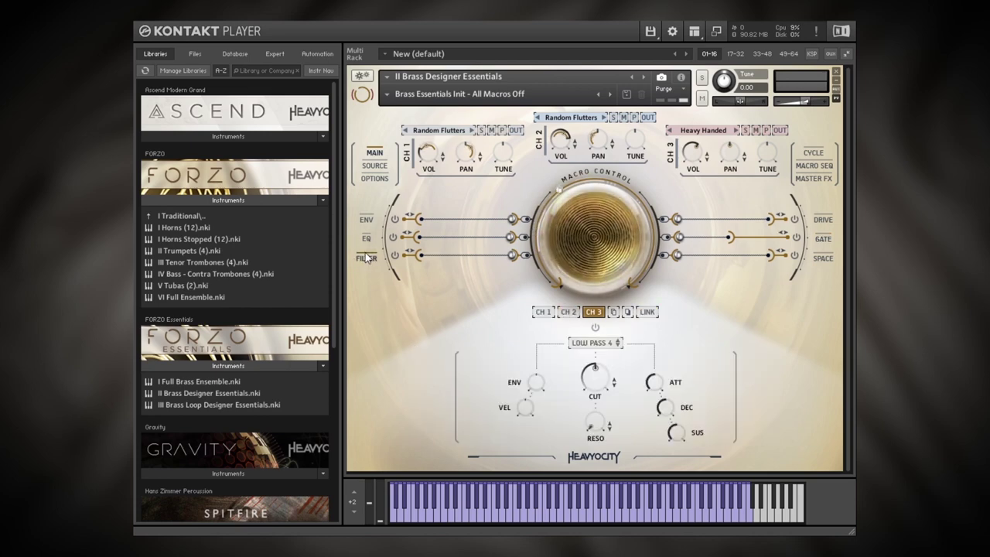
click(366, 238)
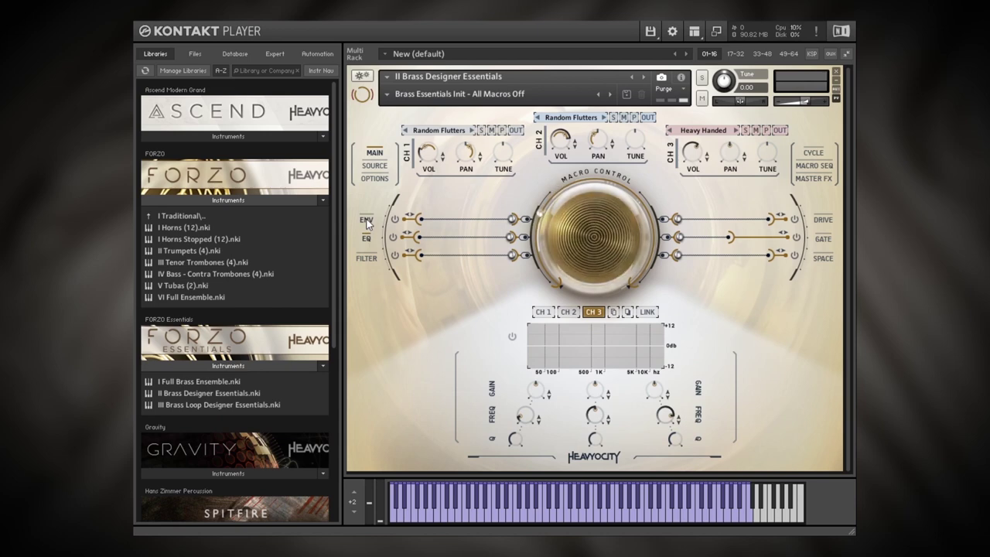
click(367, 221)
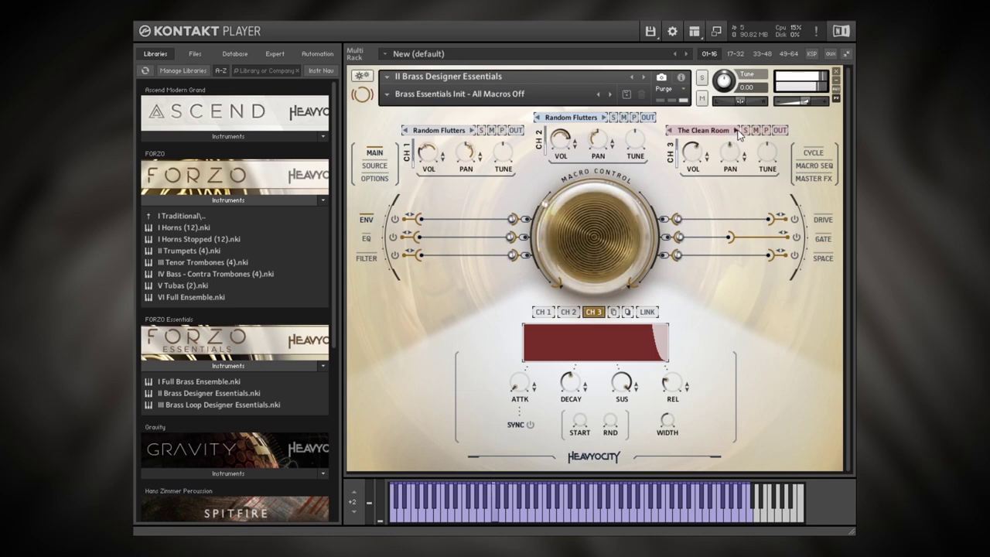
Change channel 3's source to It Pulses, and load the High Motif loop Quiet Stirrings into channel 1.
click(736, 131)
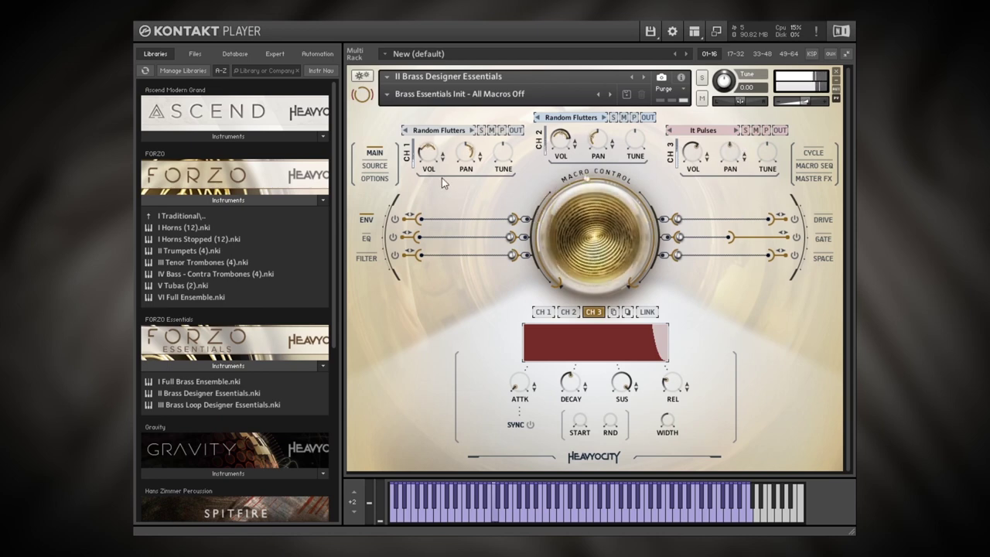
click(438, 131)
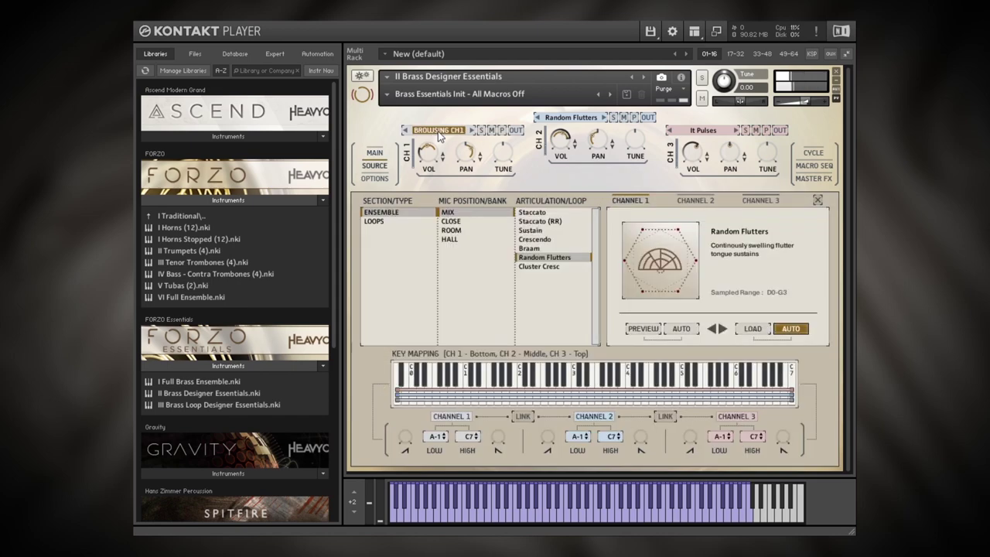
click(374, 222)
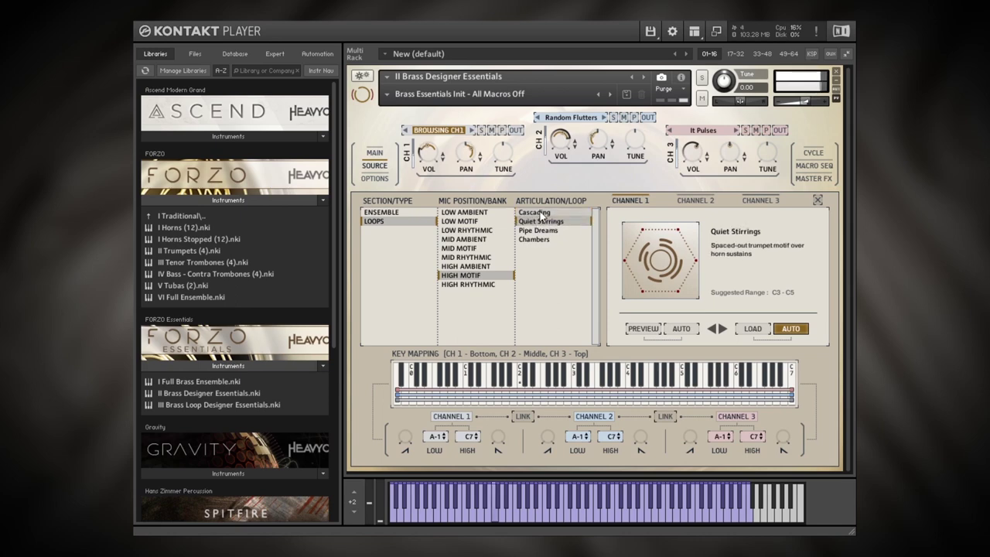
Load the High Rhythmic loop SyncoSpacey into channel 2 and close the source browser.
click(705, 201)
click(374, 221)
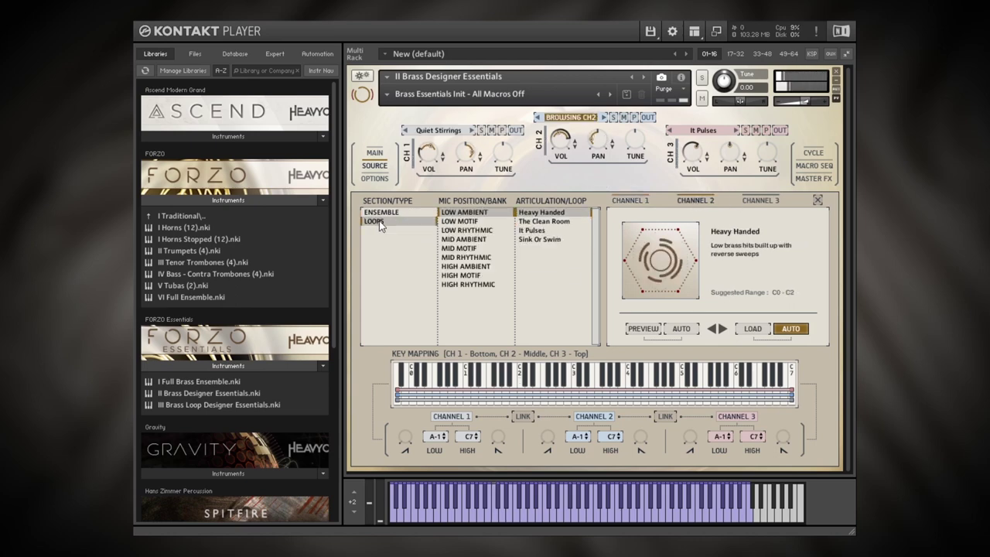
click(467, 284)
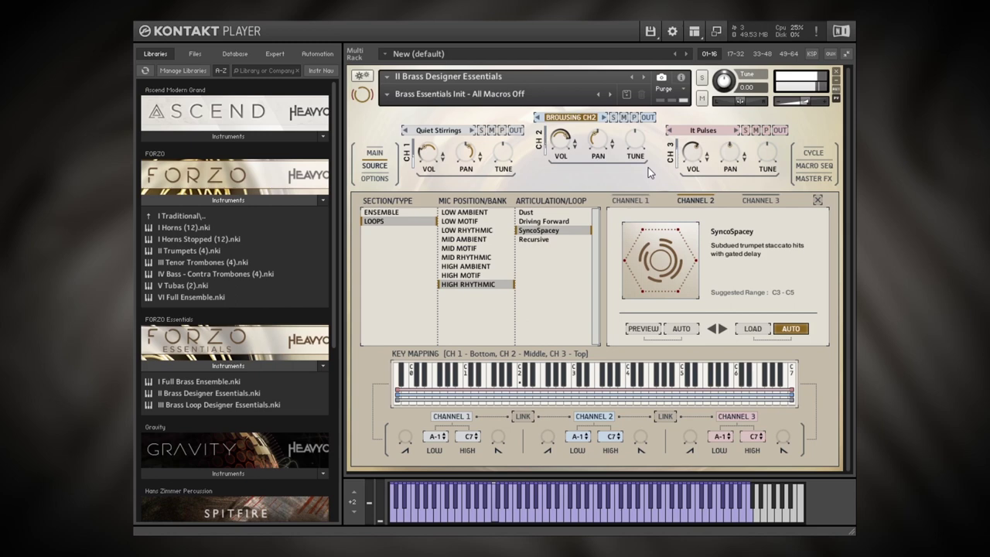
click(816, 200)
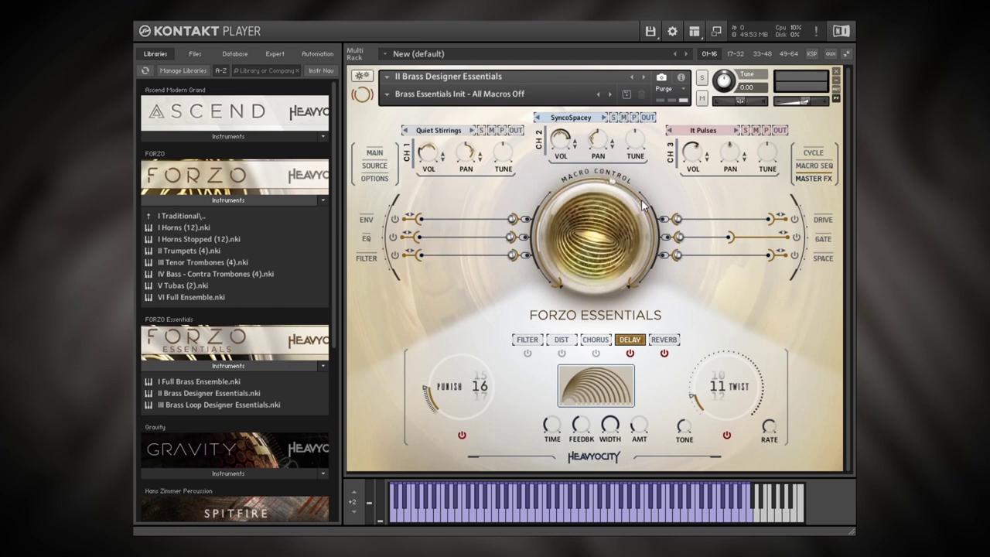
click(375, 165)
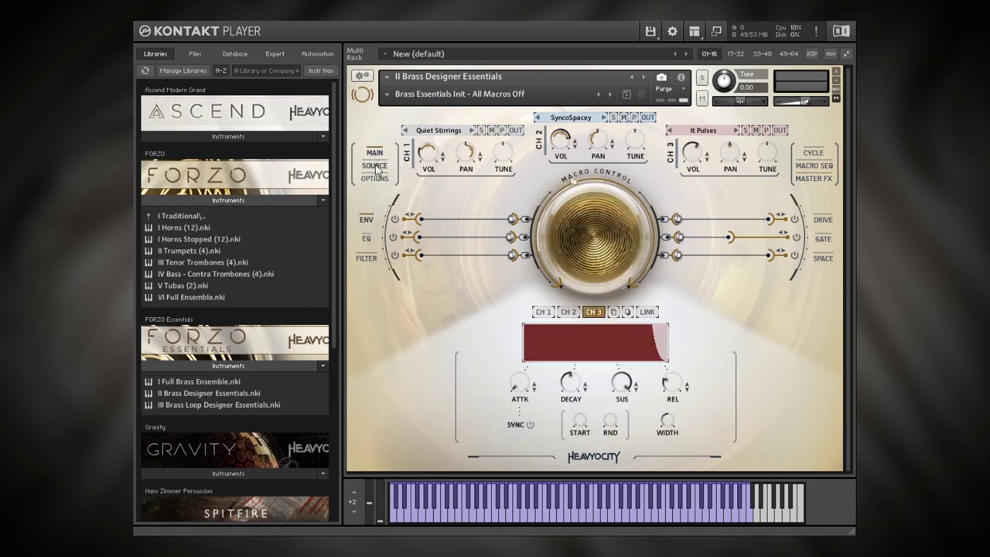
click(375, 178)
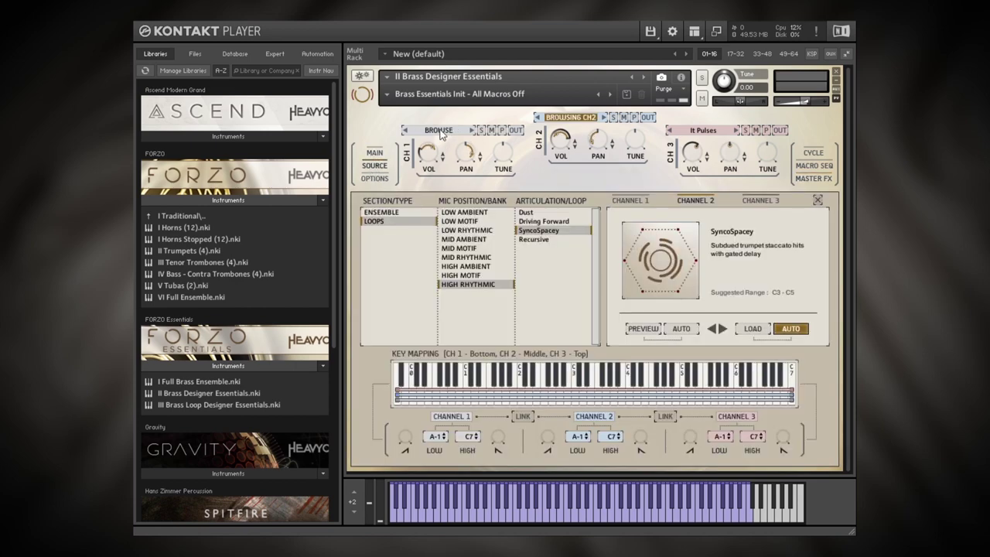
click(375, 178)
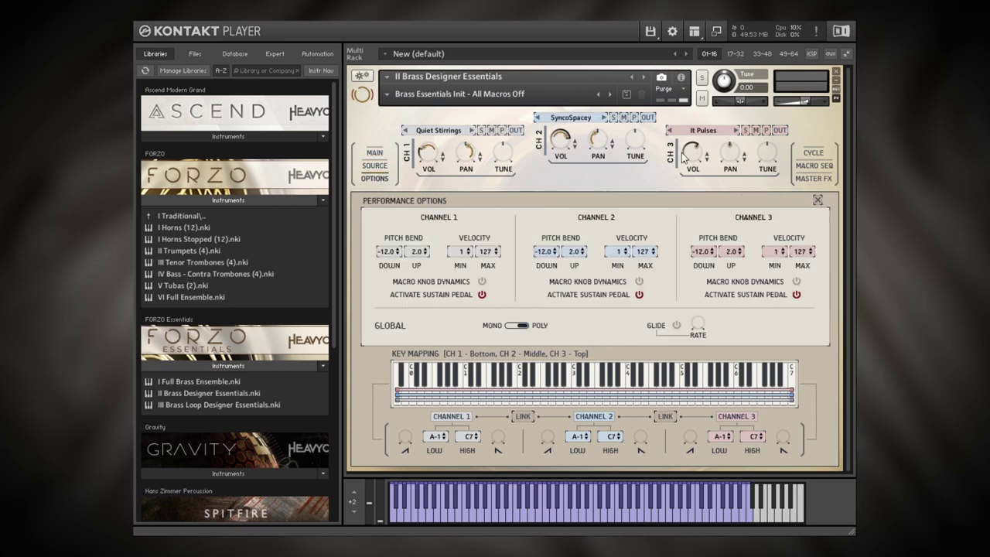
Enable Cycle and load a preset from the rhythm Complex Patterns folder, with all three channels linked.
click(814, 154)
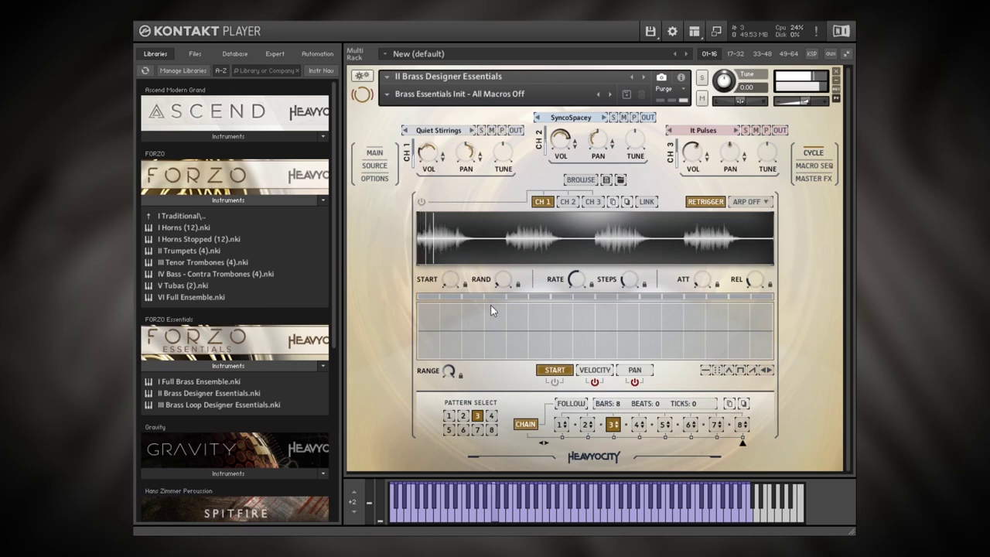
click(420, 201)
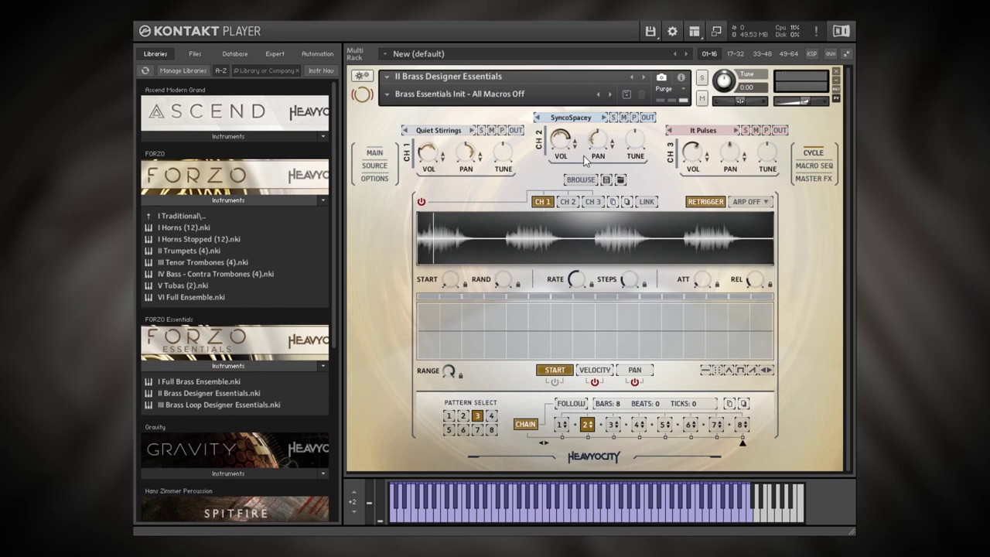
click(581, 180)
click(396, 213)
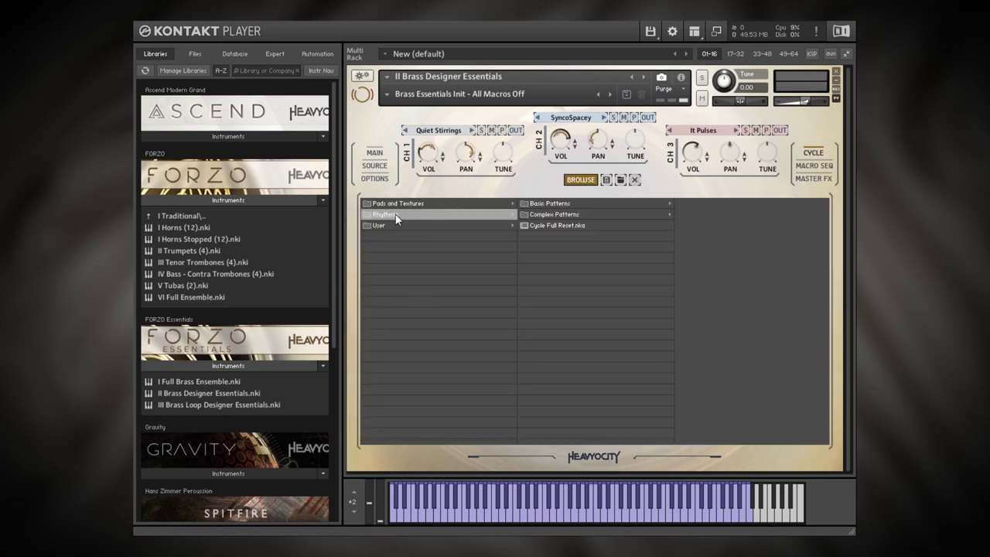
click(551, 214)
double_click(702, 225)
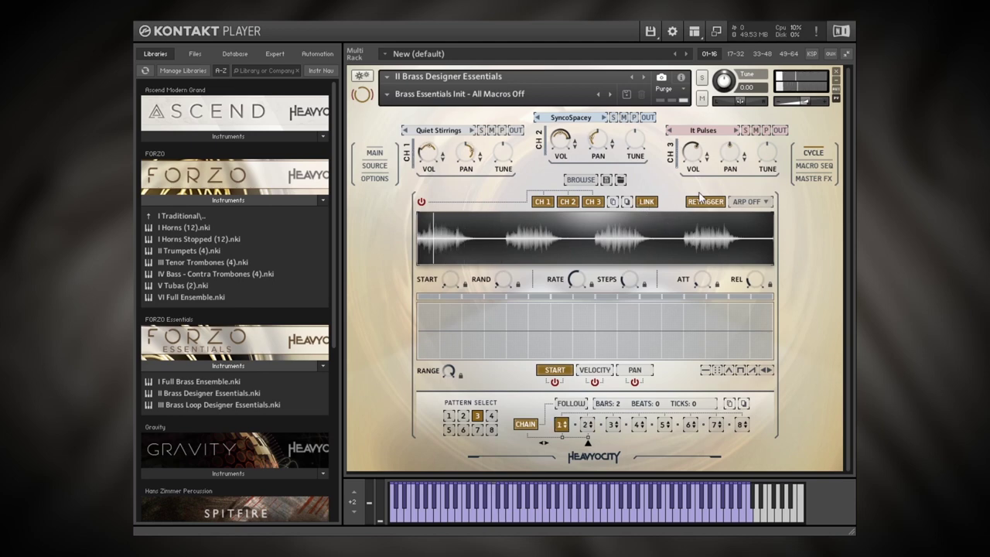
Replace channel 1's source with the Mid Motif loop Eulogy and close the source browser.
click(810, 165)
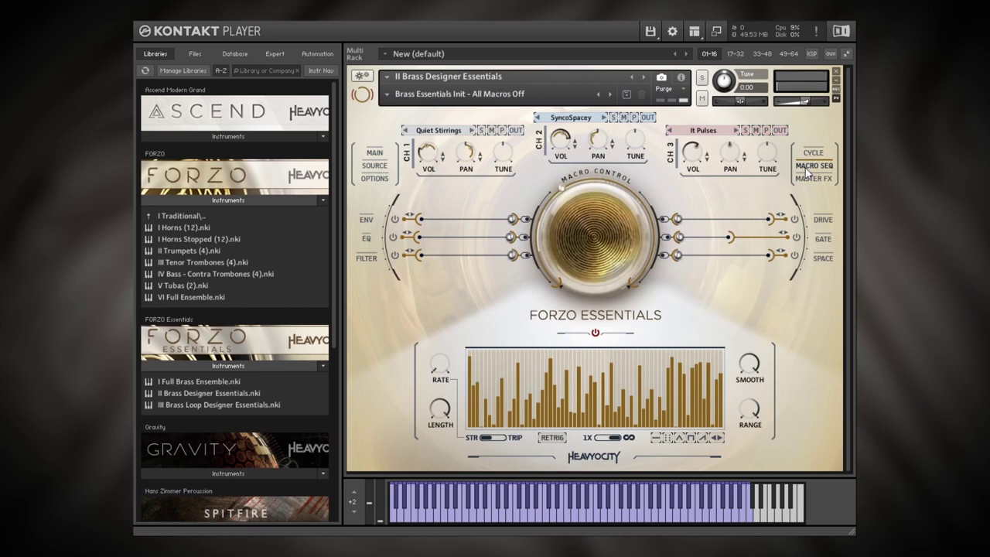
click(815, 179)
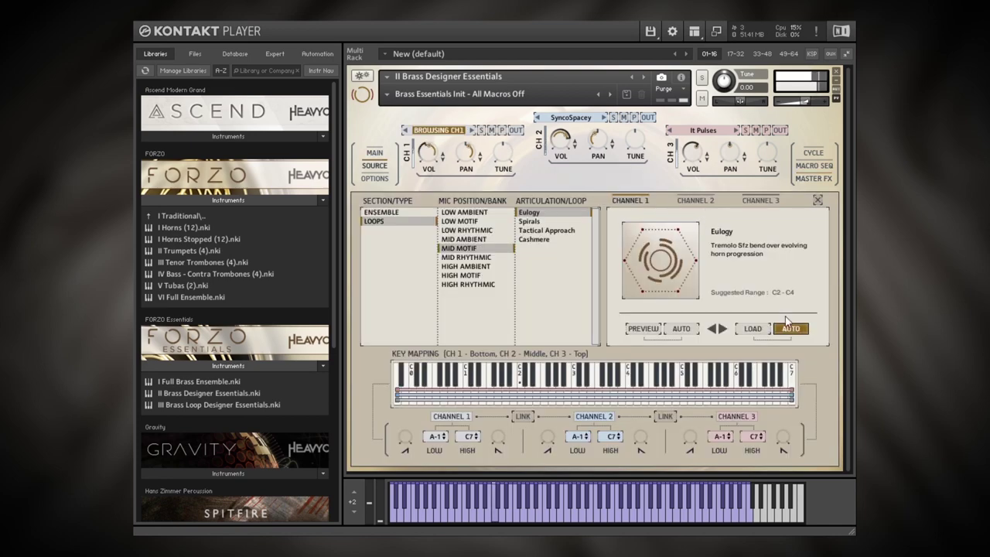
click(818, 202)
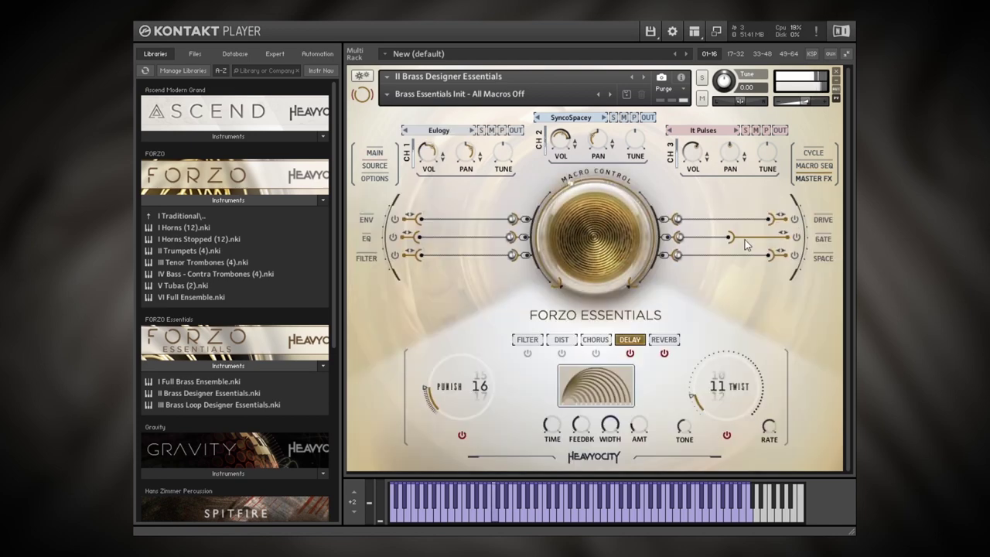